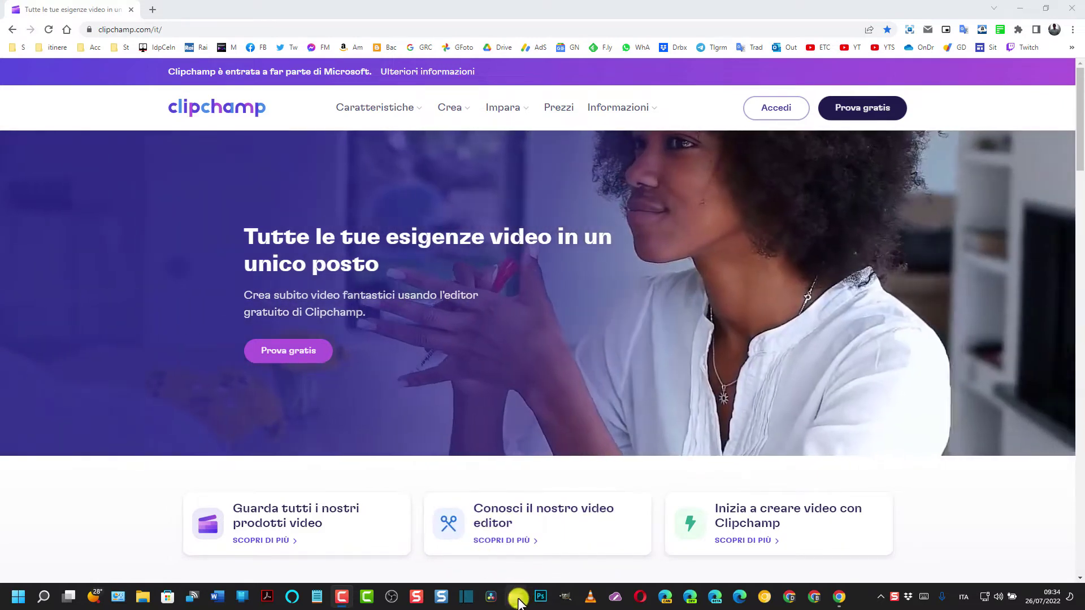
View the Clipchamp desktop app, open the web version through Accedi on clipchamp.com, and switch back to the desktop app
left_click(518, 599)
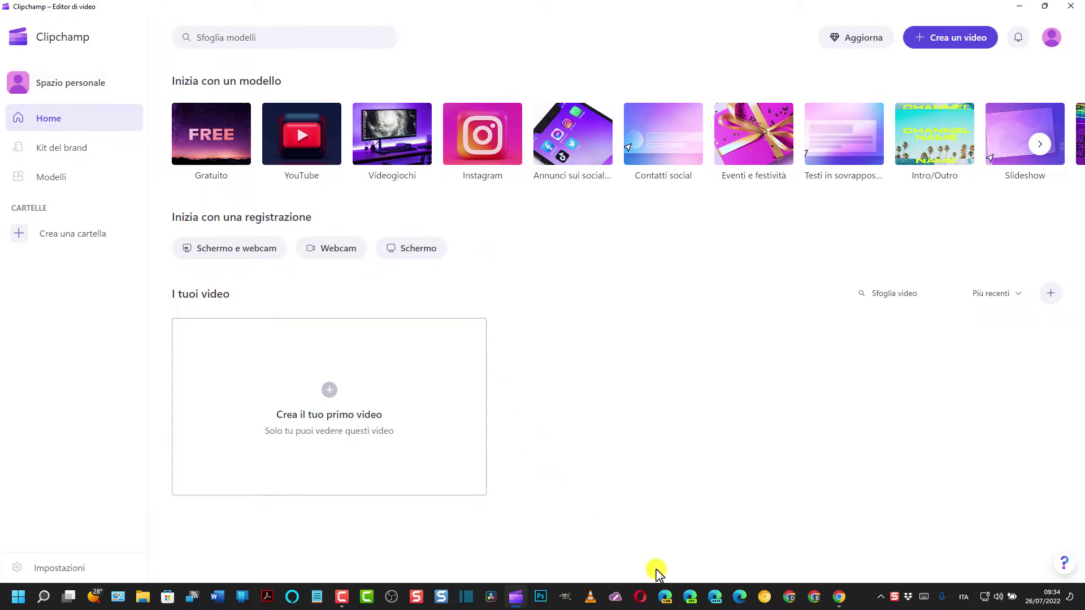
left_click(844, 598)
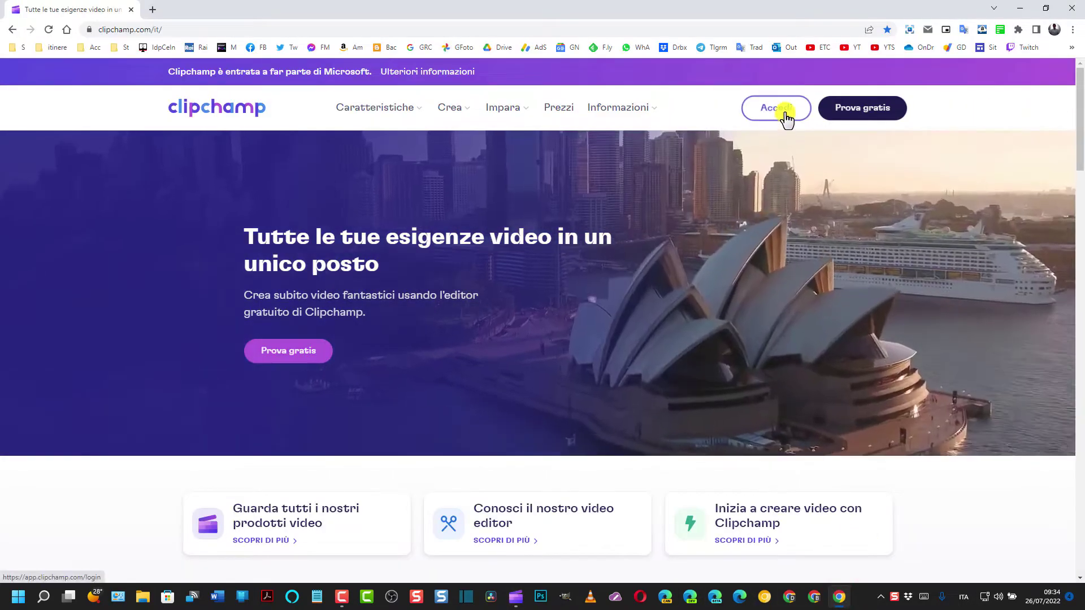
left_click(785, 116)
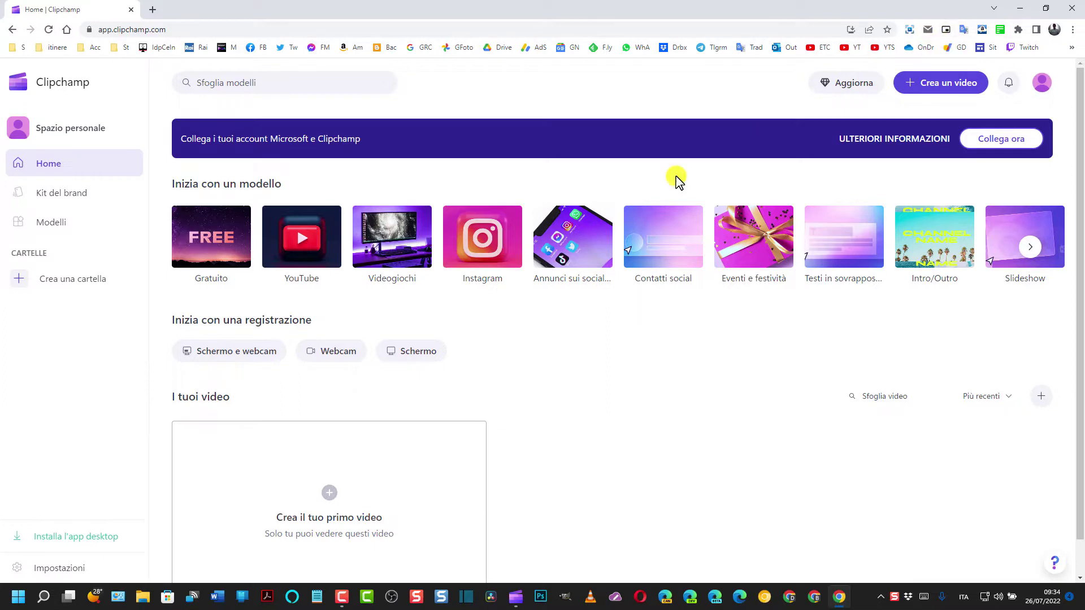
left_click(516, 597)
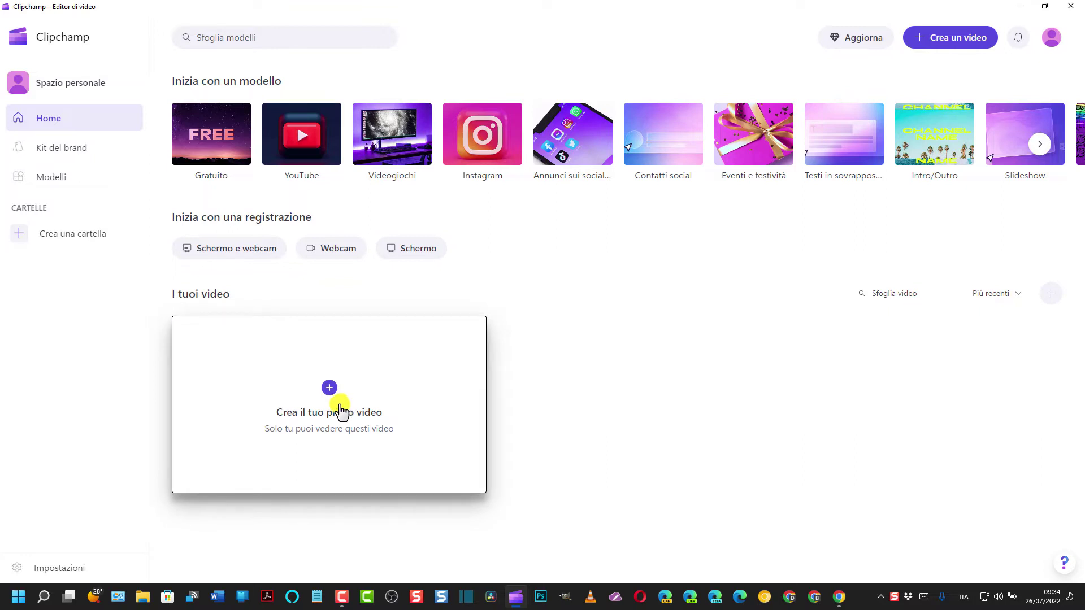
Create a new video and import 2-3-21-1.mp4 and 2-3-21-2.mp4 from the Downloads folder
left_click(951, 40)
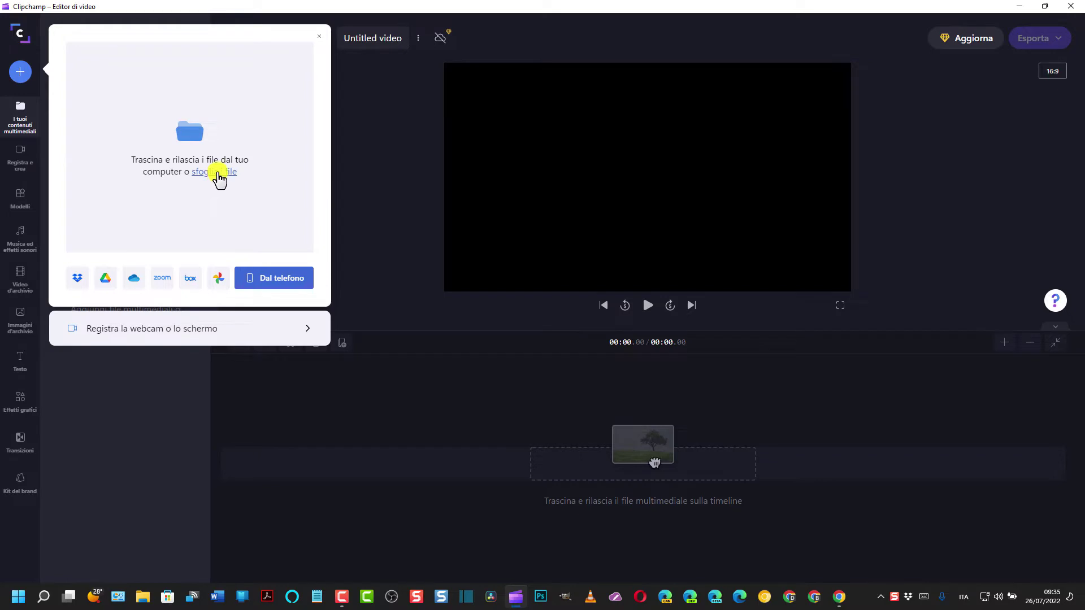
left_click(218, 173)
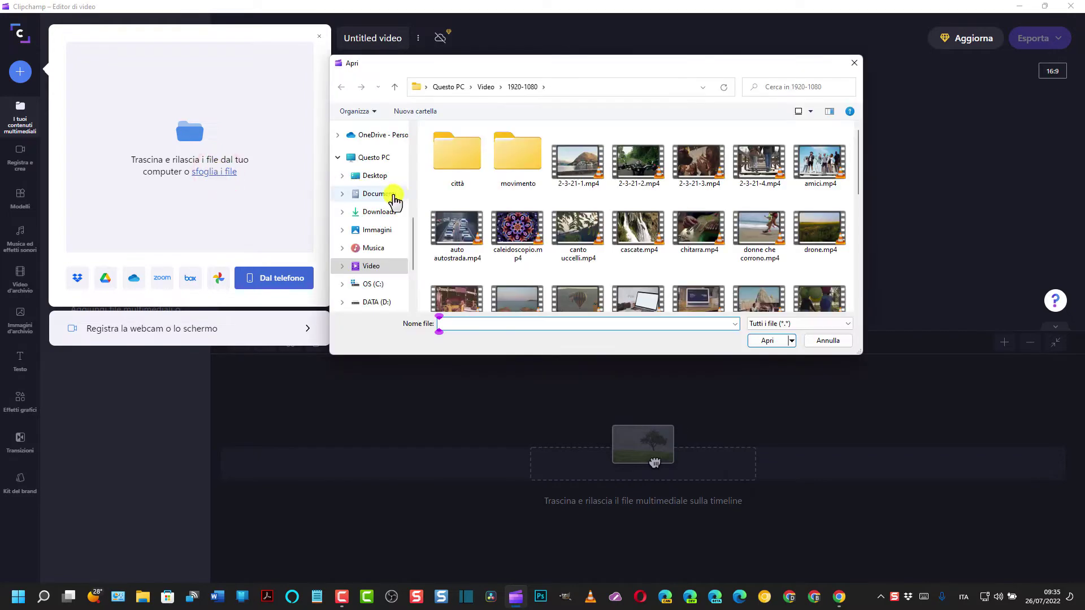
left_click(379, 211)
left_click(457, 153)
left_click(603, 161, "ctrl")
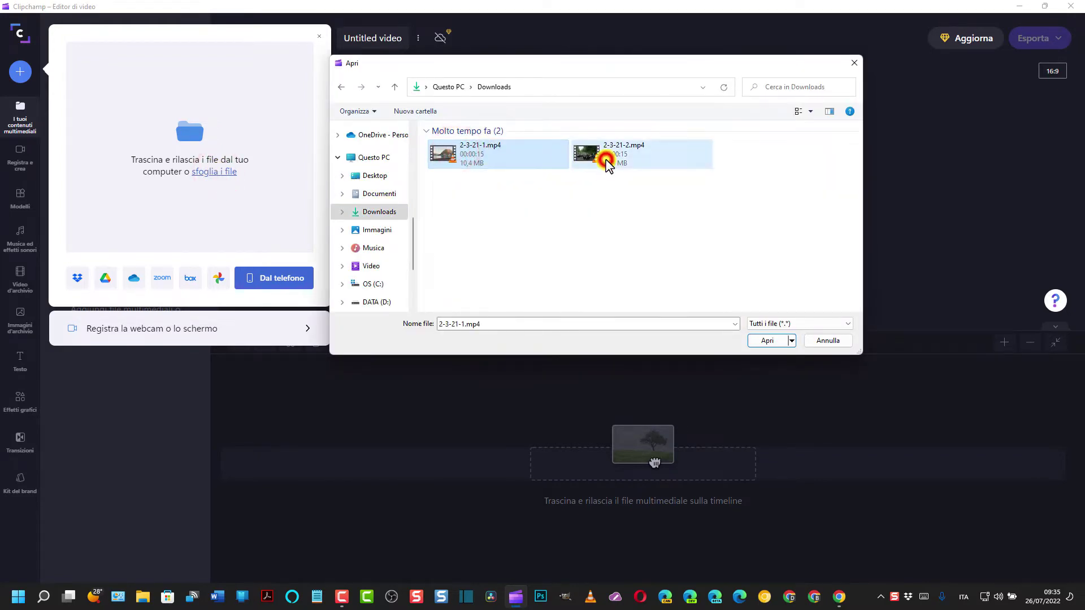
left_click(767, 341)
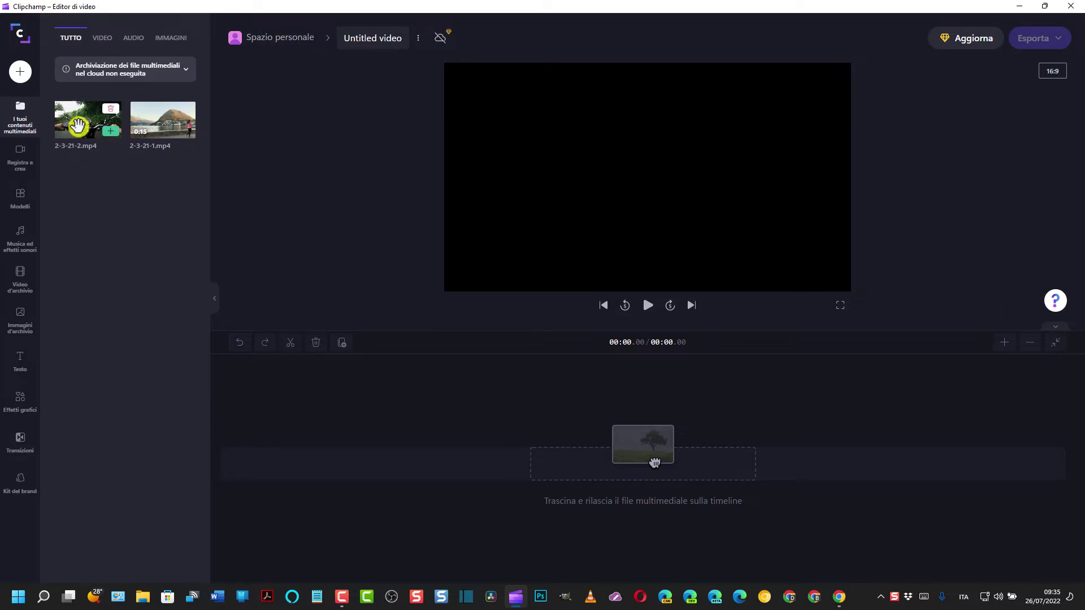
Place 2-3-21-2.mp4 at the start of the timeline and 2-3-21-1.mp4 directly behind it
left_click_drag(78, 126, 333, 470)
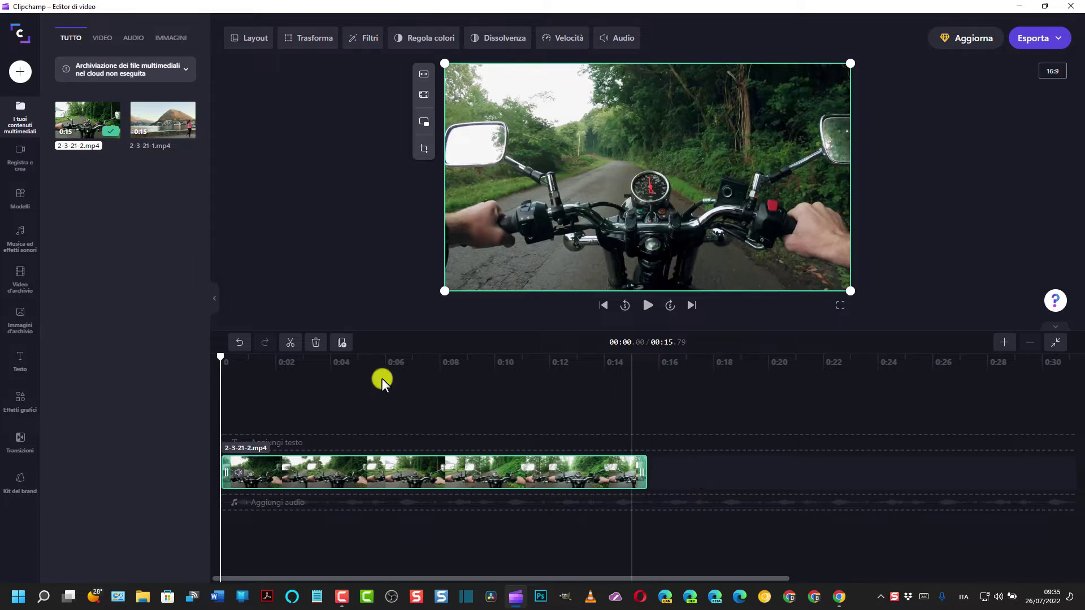
left_click_drag(165, 115, 718, 471)
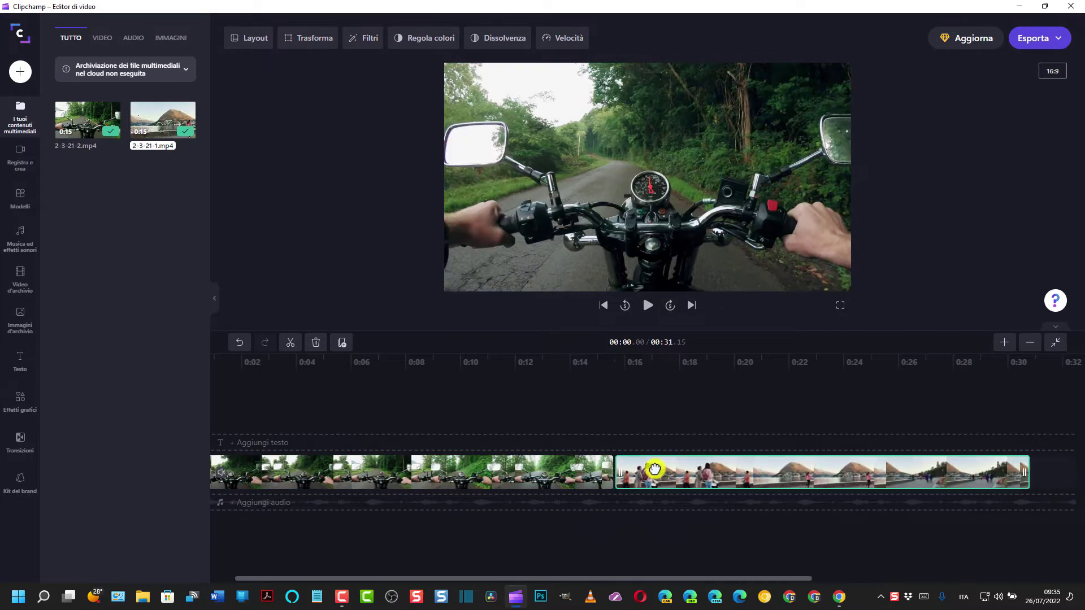
left_click(699, 469)
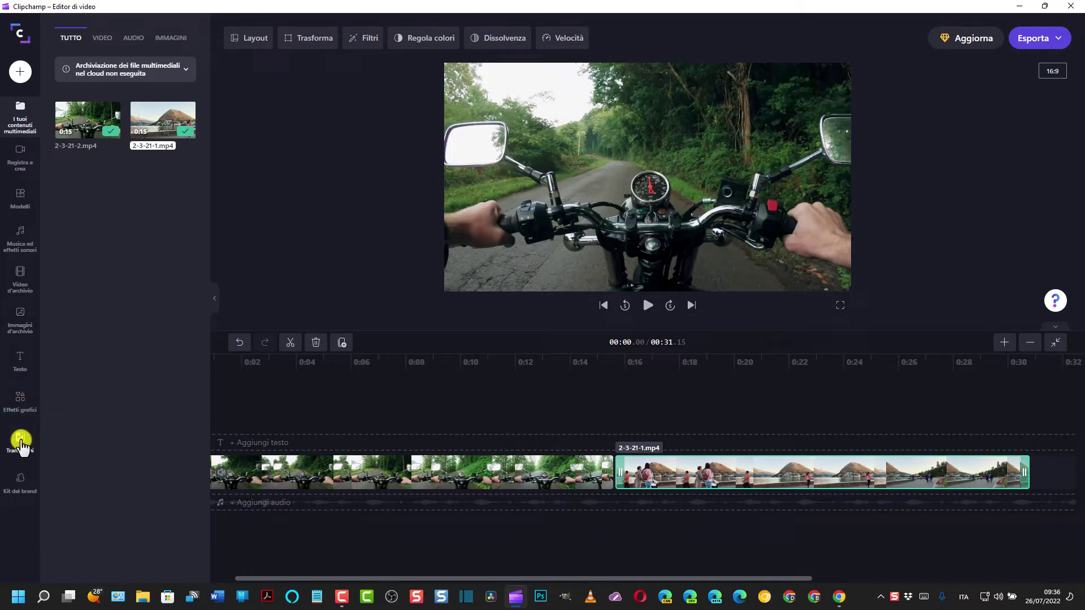
Add the Dissolvenza incrociata transition between the two clips on the timeline
left_click(20, 445)
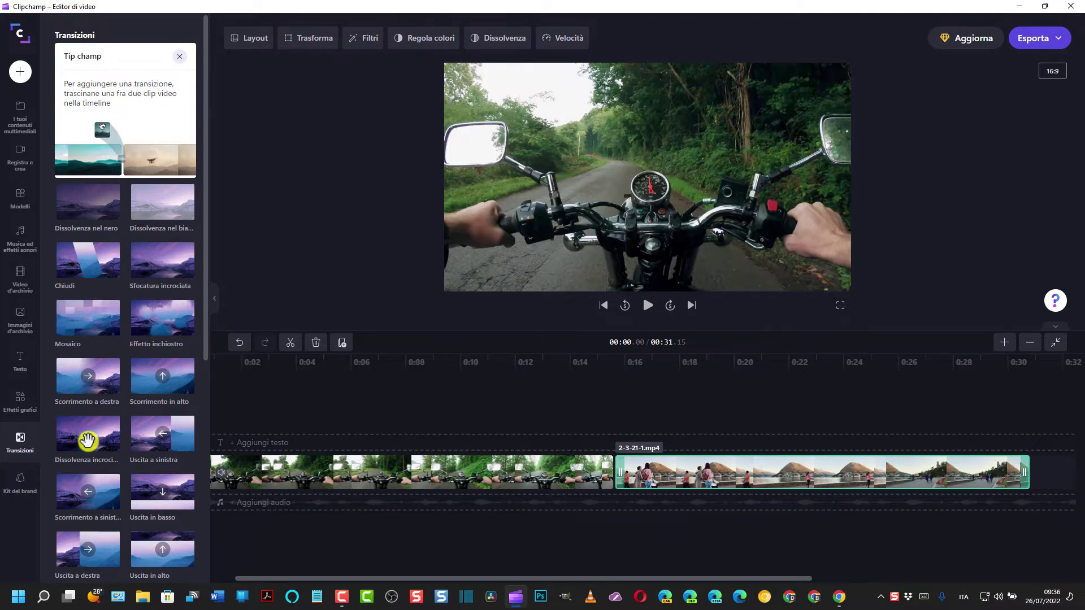
mouse_move(87, 441)
left_mouse_down()
mouse_move(283, 422)
mouse_move(540, 422)
mouse_move(621, 443)
mouse_move(649, 469)
left_mouse_up()
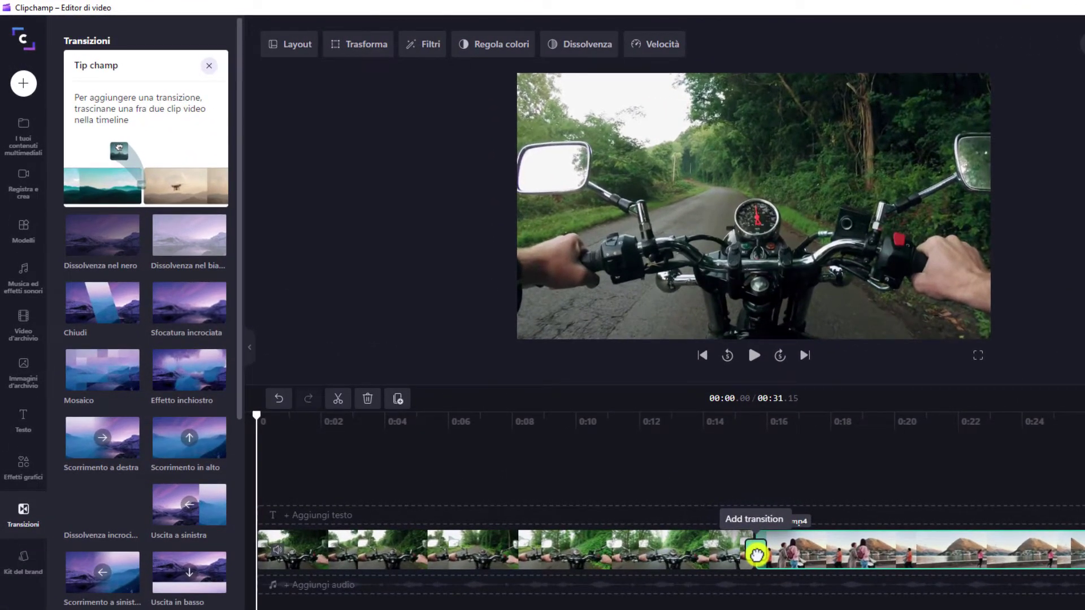
left_click(756, 554)
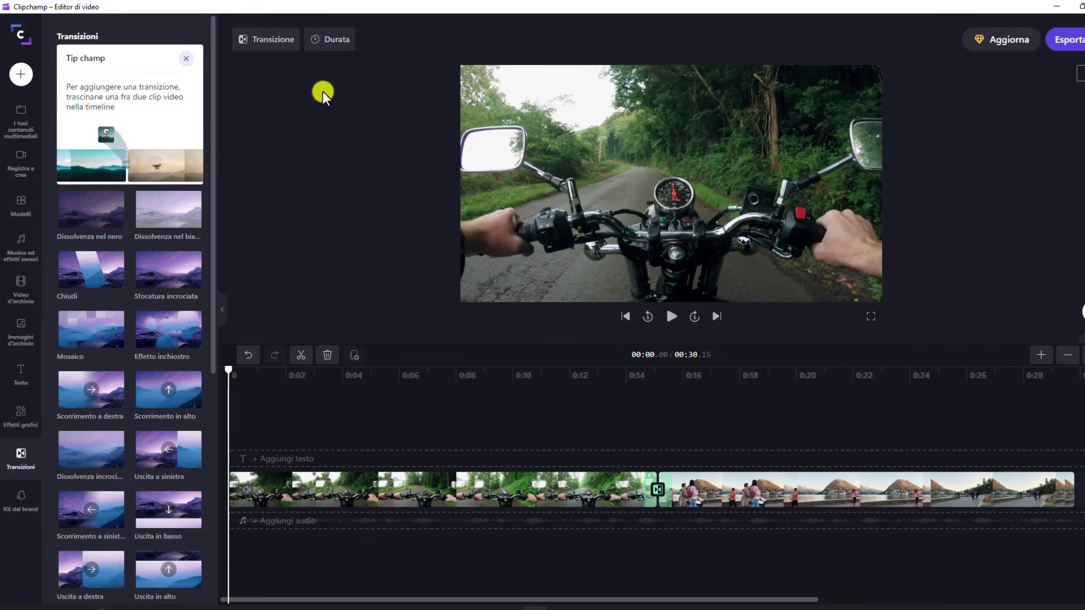
Show the transition's duration setting and play the video twice across the join between the clips
left_click(334, 39)
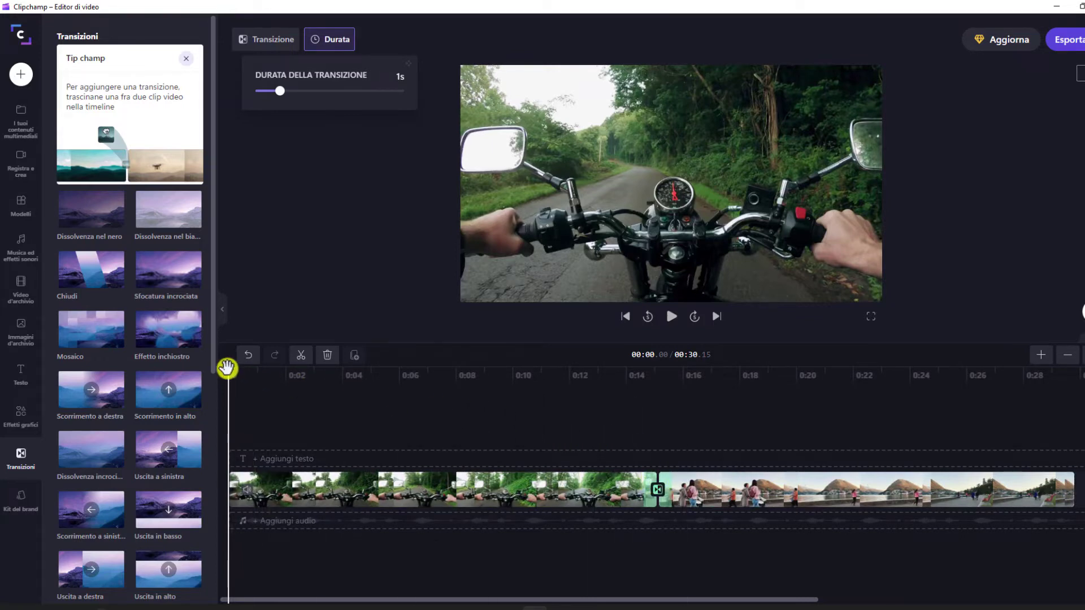
left_click_drag(228, 374, 622, 460)
left_click(671, 317)
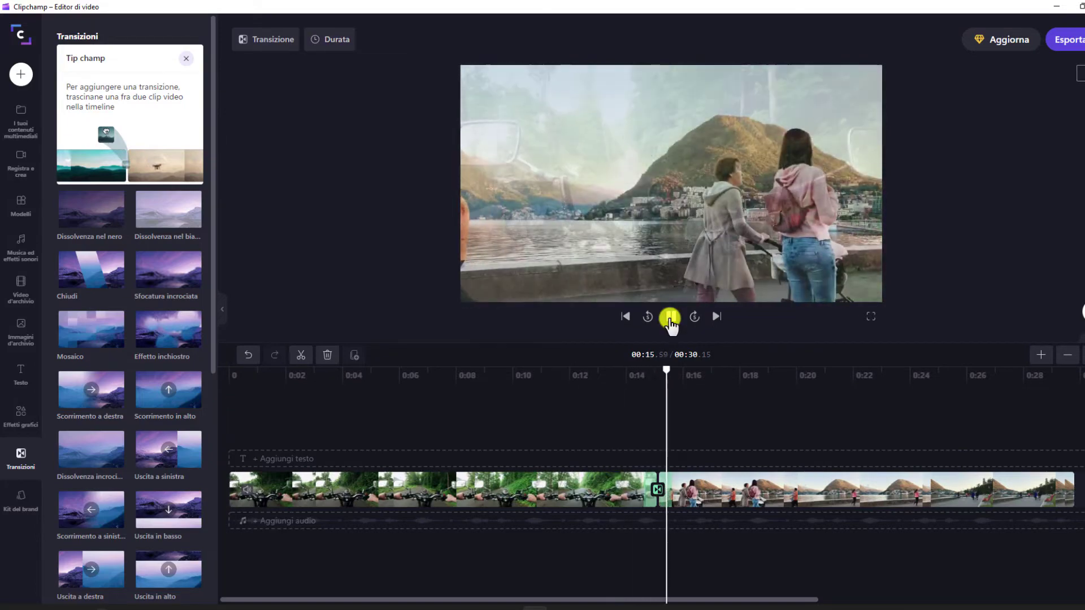
left_click(670, 318)
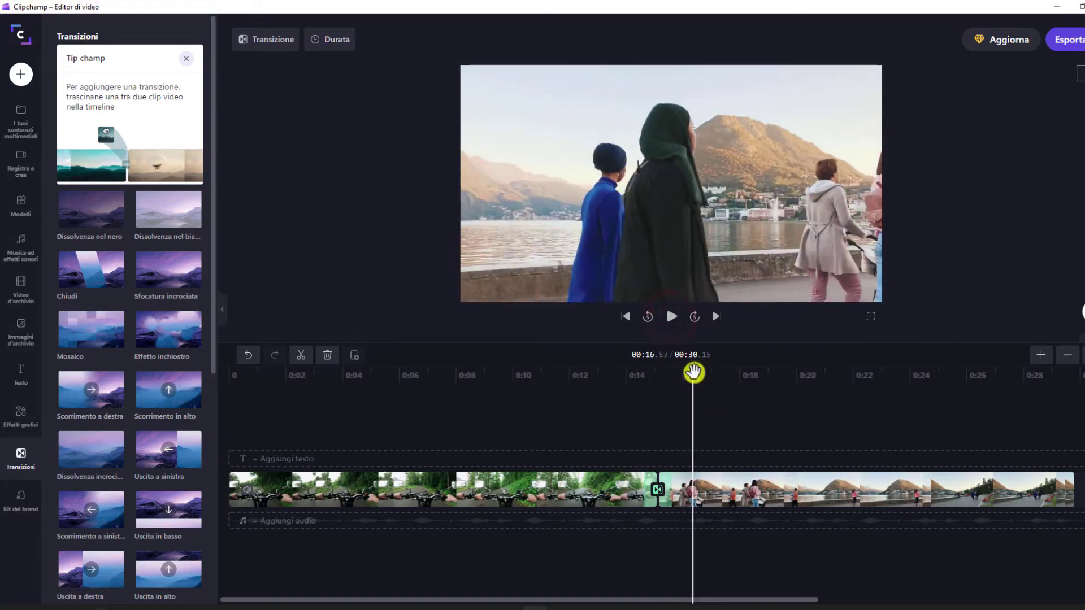
left_click_drag(693, 373, 638, 386)
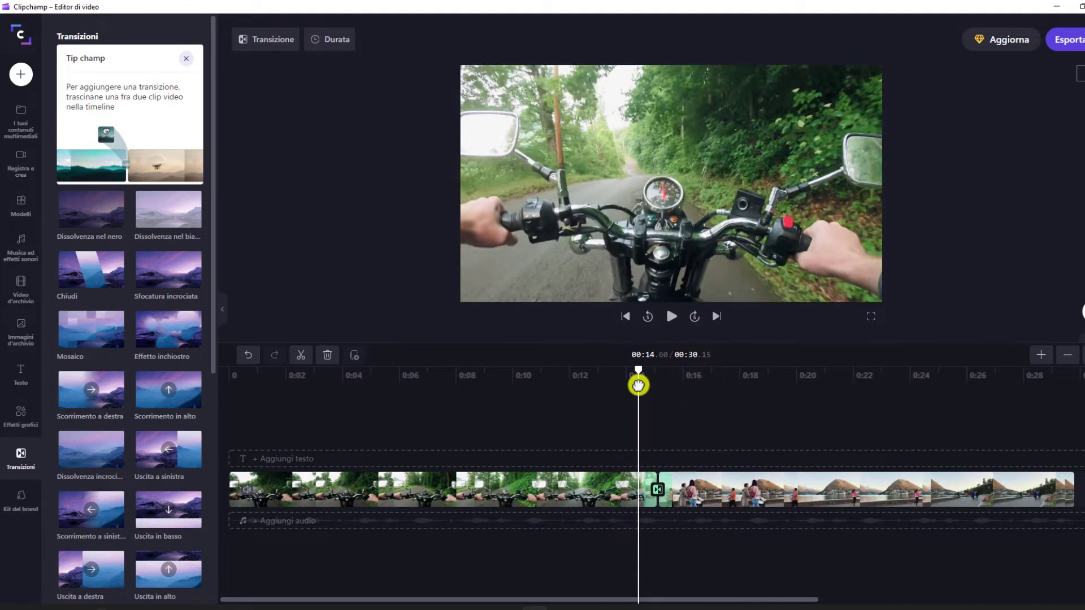
left_click(671, 318)
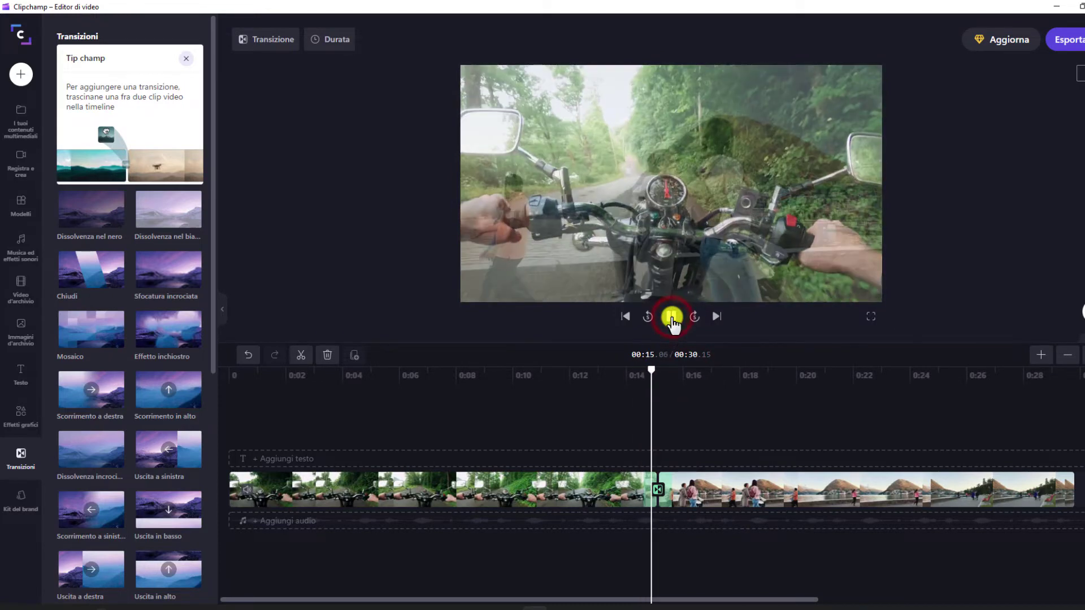
left_click(694, 373)
left_click_drag(693, 373, 613, 381)
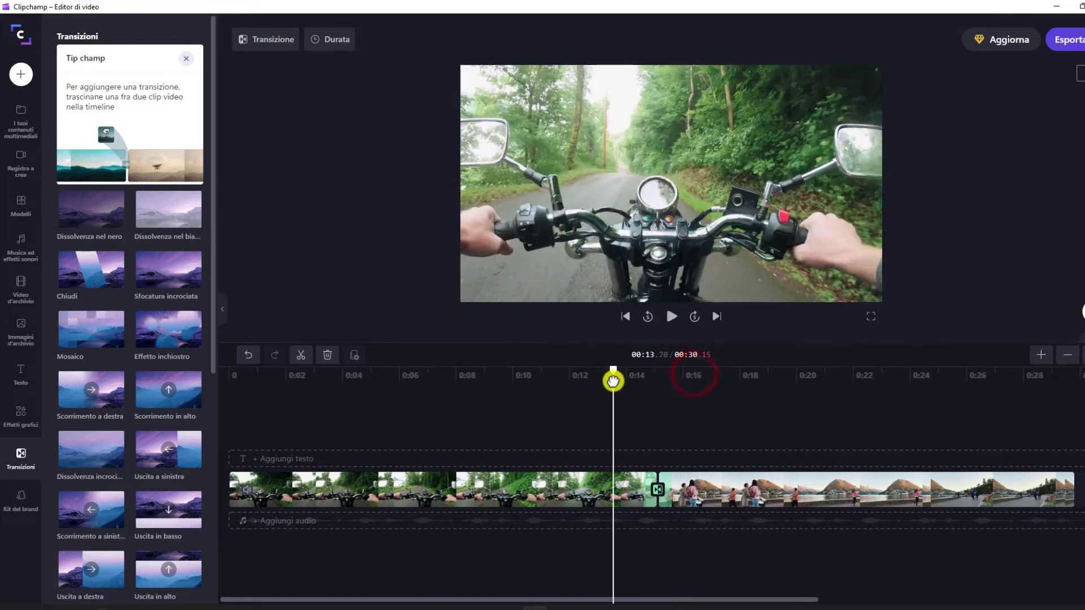
Set the transition's duration to 3.53 s
left_click(319, 48)
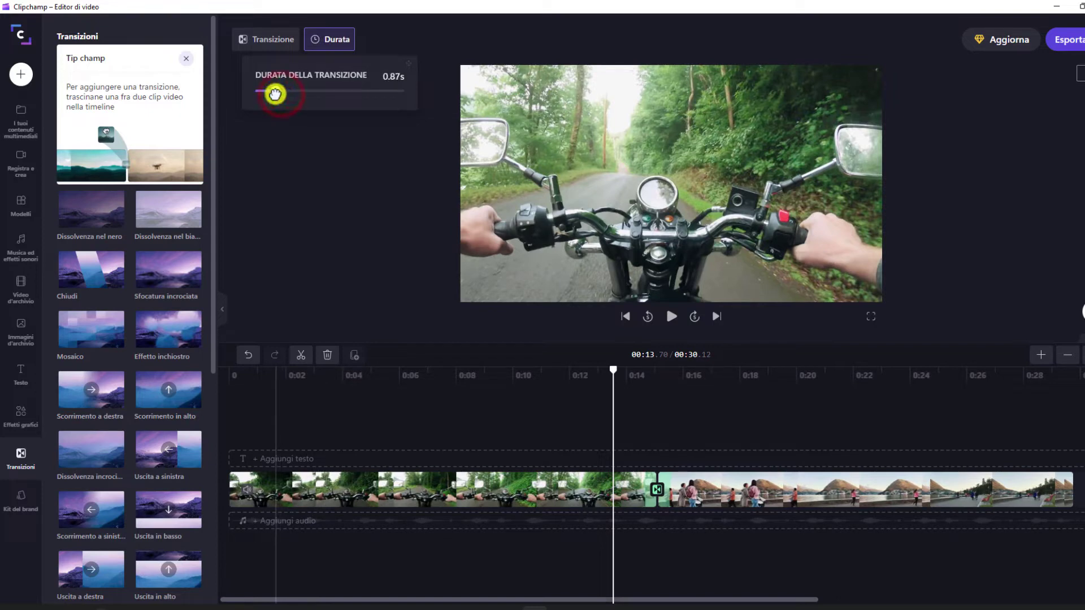
left_click_drag(276, 93, 270, 94)
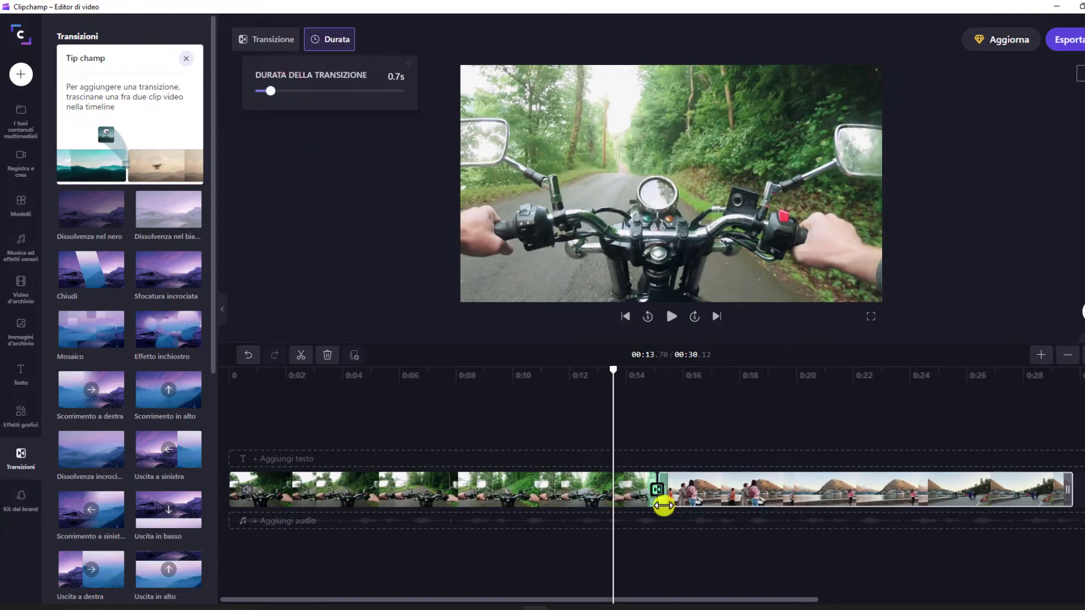
left_click(269, 92)
left_click_drag(266, 93, 358, 124)
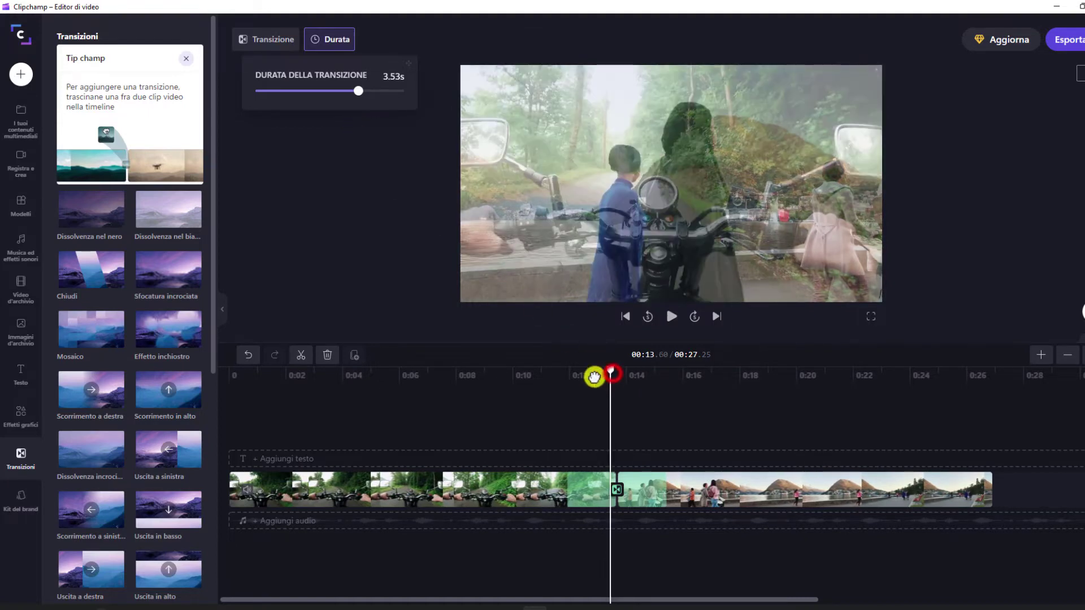
Play the lengthened transition from about 11.7 seconds, stopping once the second clip is fully in view
left_click_drag(594, 377, 558, 378)
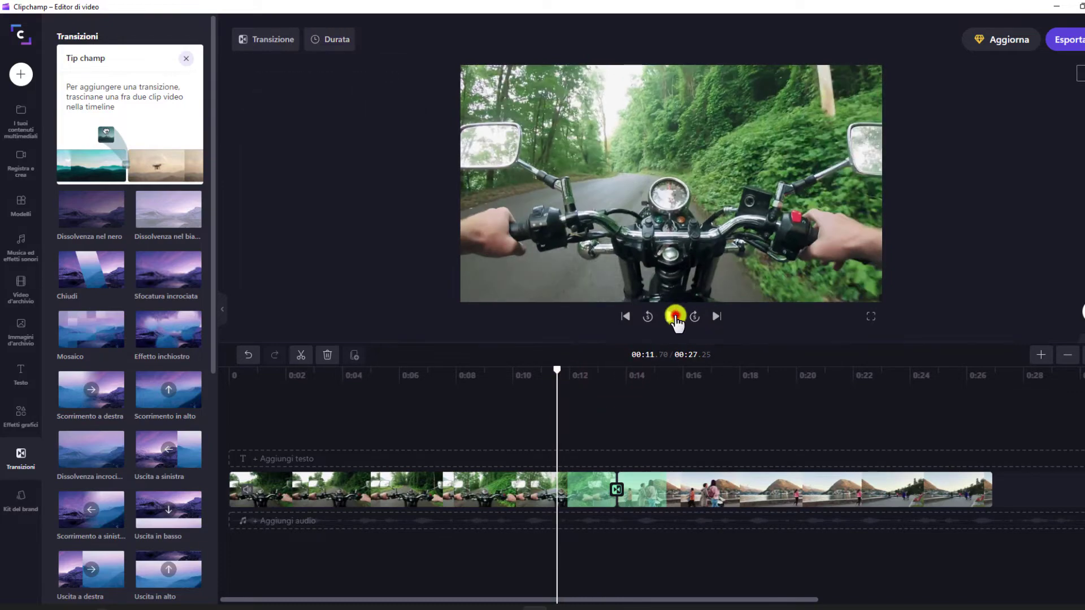
left_click(675, 317)
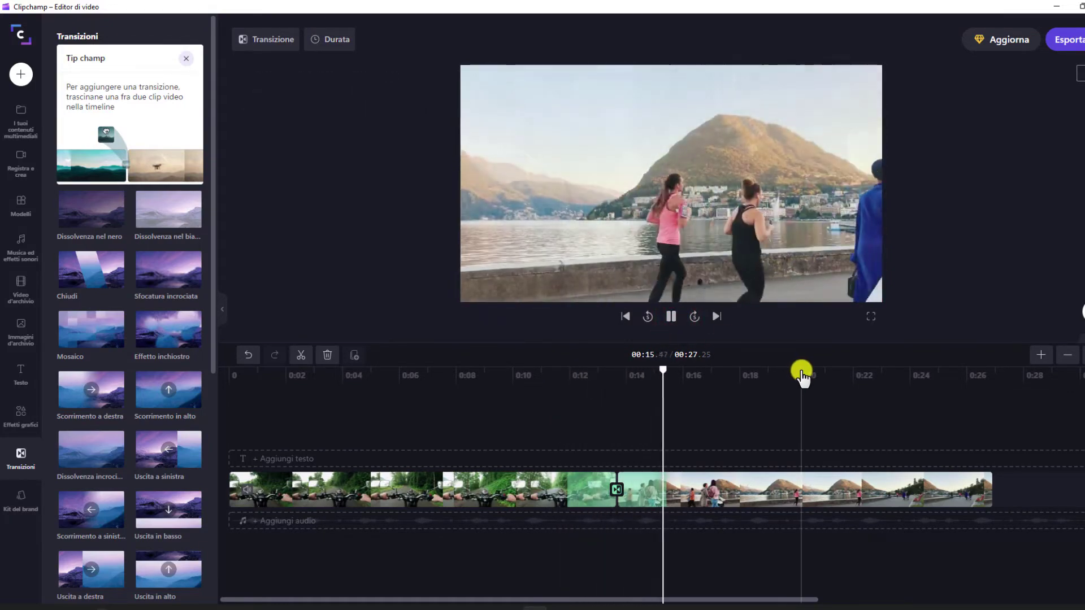
left_click(672, 316)
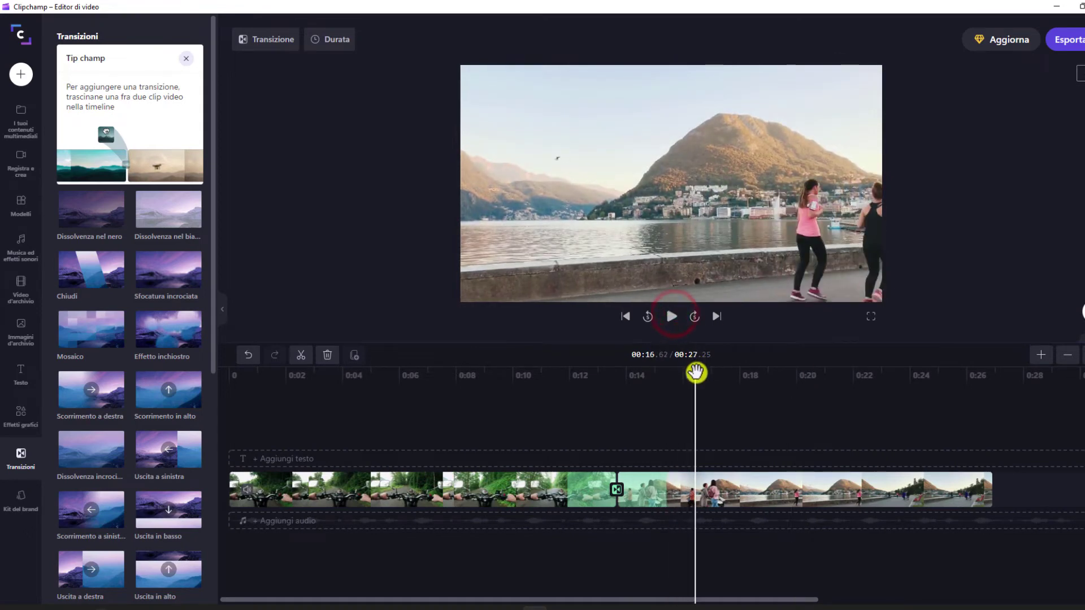
Change the transition type to Dissolvenza nel nero and play it from about 12 seconds
left_click_drag(684, 373, 655, 376)
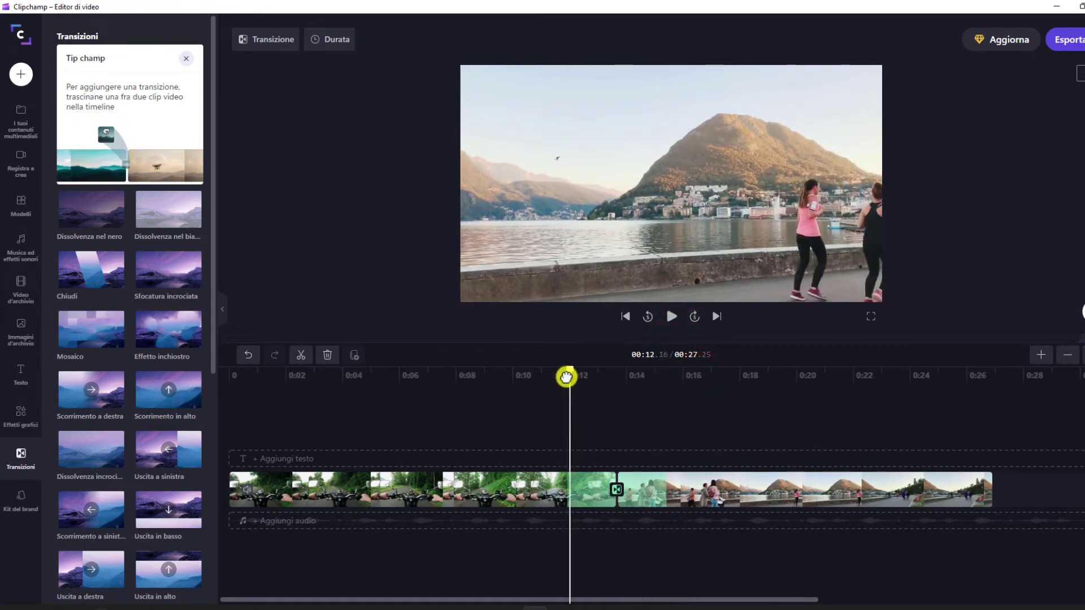
left_click_drag(566, 376, 569, 376)
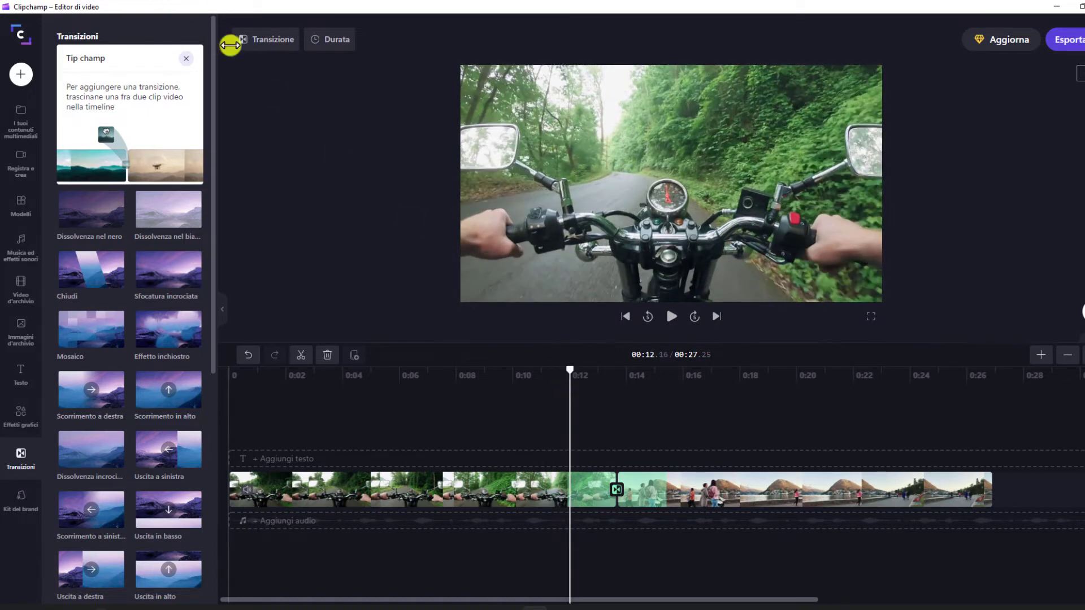
left_click(267, 45)
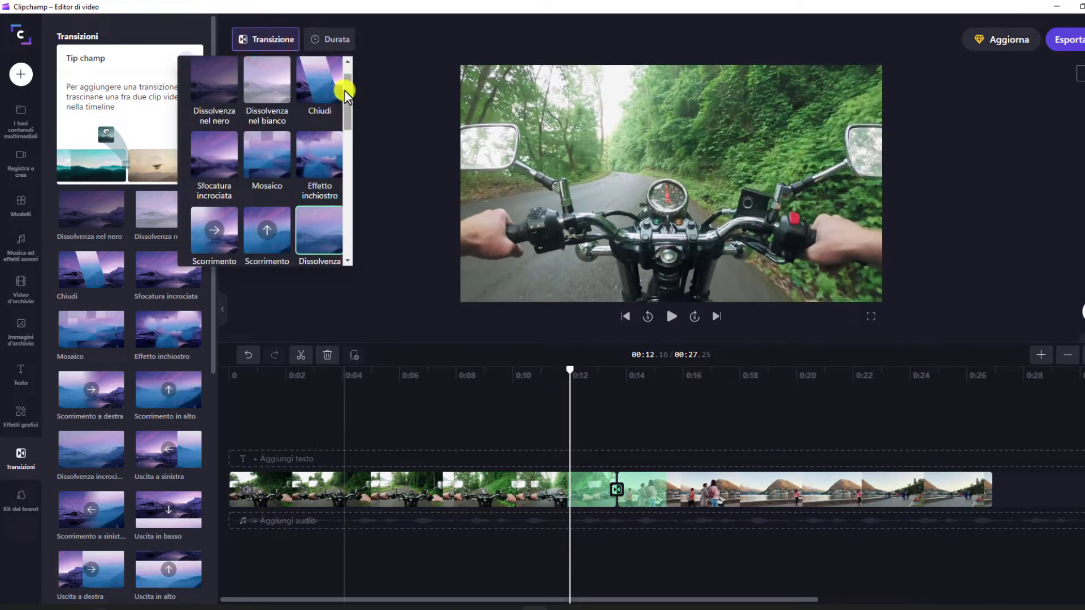
left_click(345, 88)
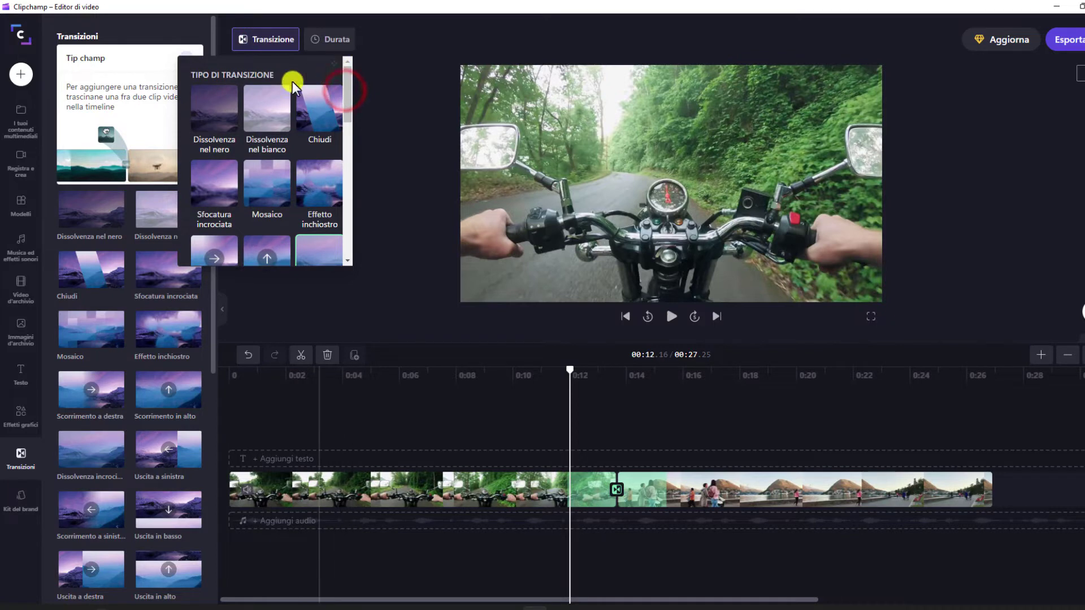
left_click(216, 116)
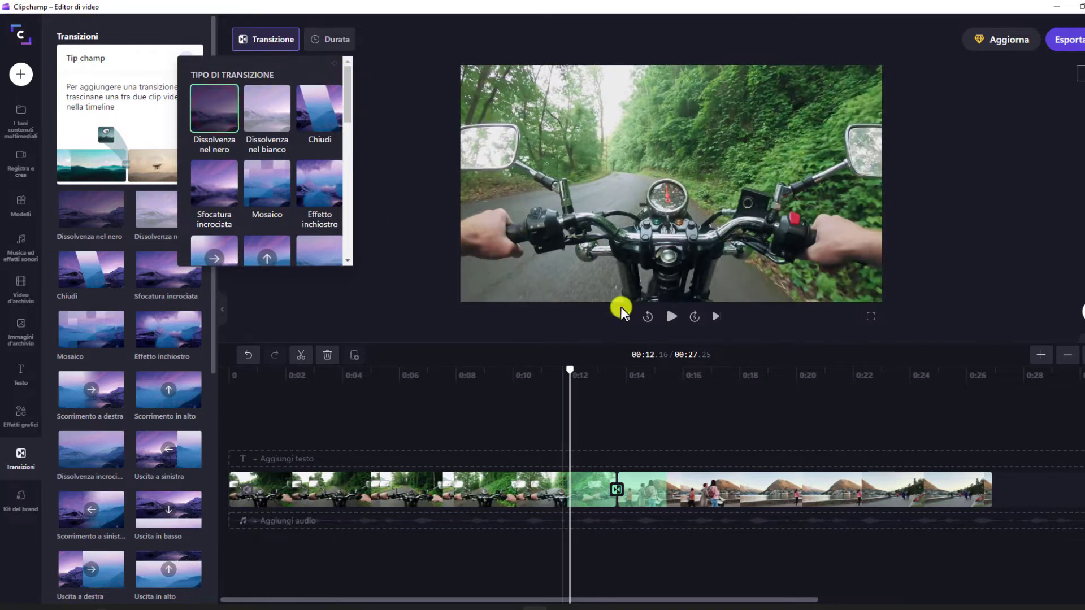
left_click(676, 317)
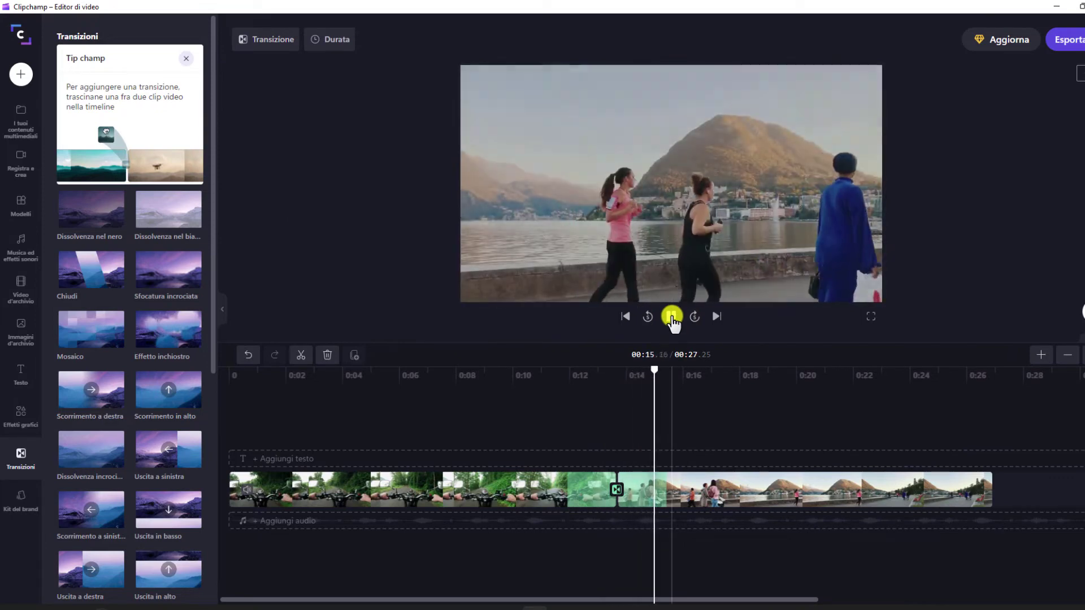
left_click(673, 318)
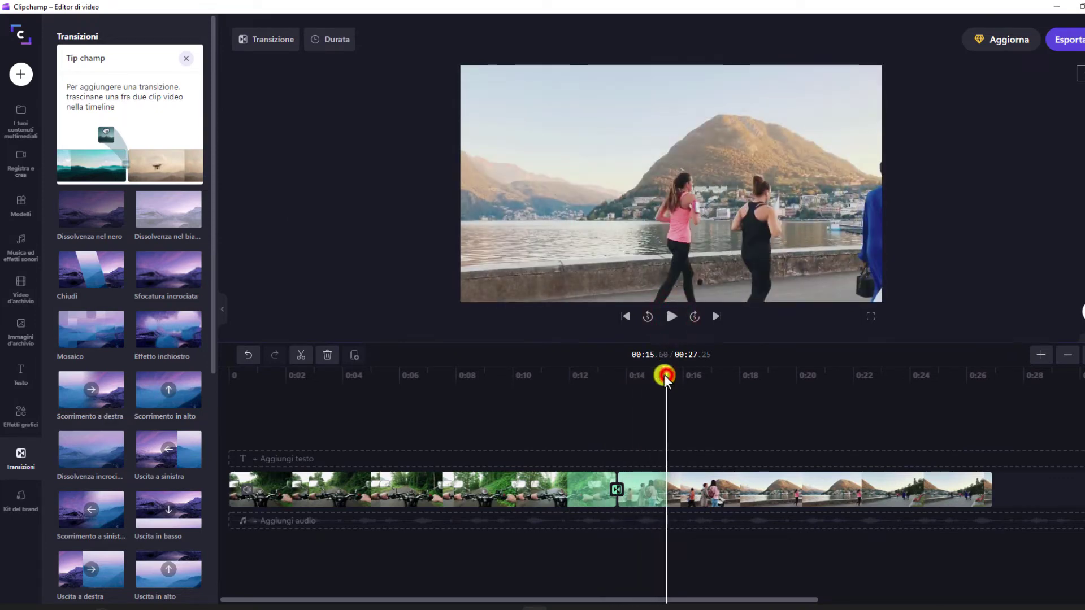
Return the playhead to about 12.2 seconds and change the transition type to Dissolvenza nel bianco
left_click_drag(664, 376, 571, 378)
left_click(265, 39)
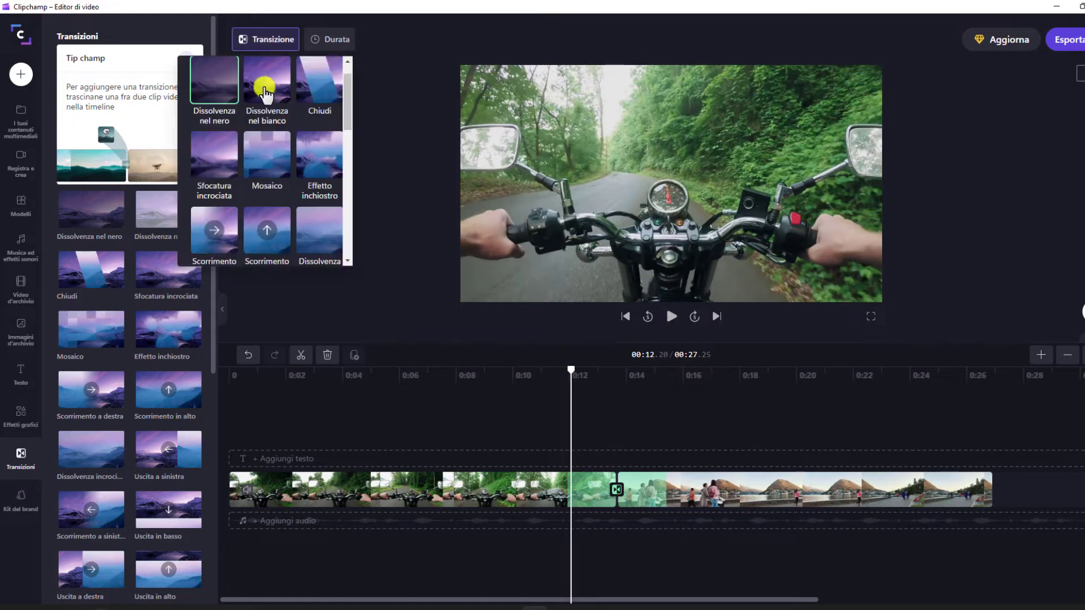
left_click(266, 97)
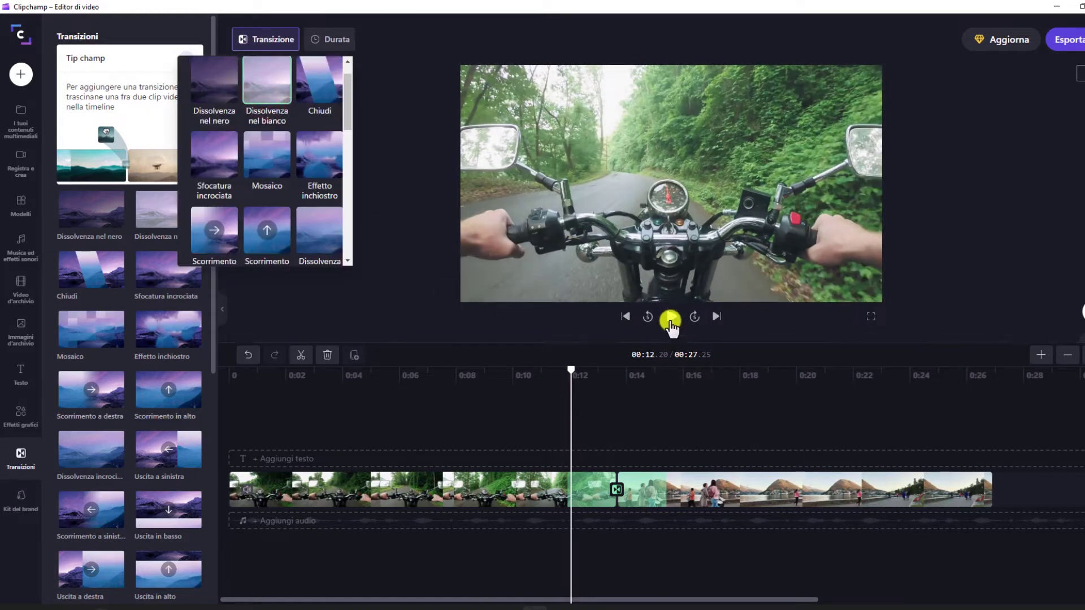
Play the Dissolvenza nel bianco transition from about 12.2 seconds, stopping once the second clip fills most of the preview
left_click(671, 318)
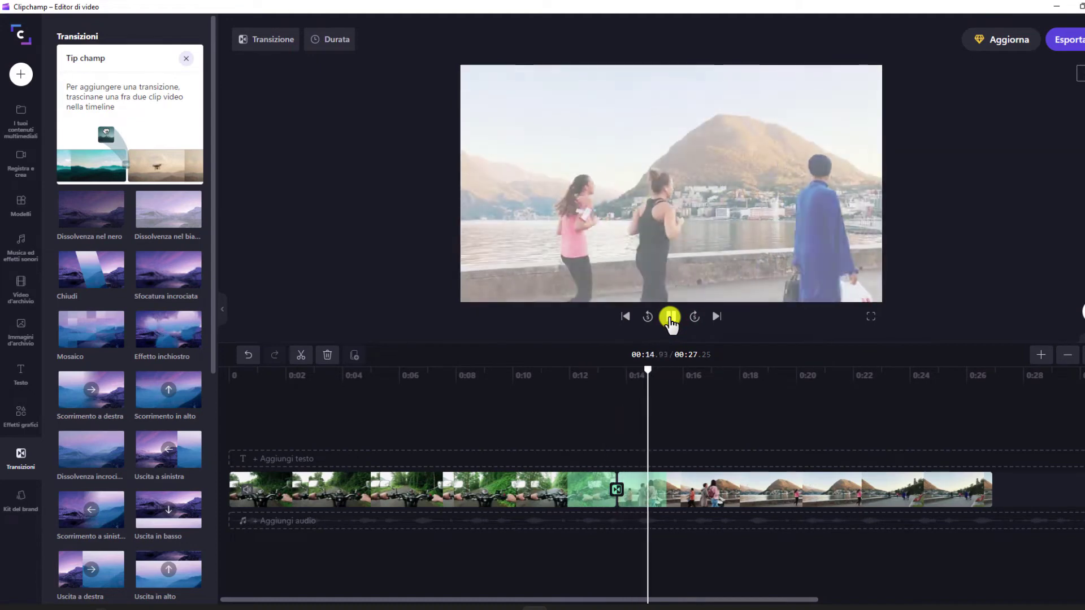
left_click(671, 317)
Change the transition type to Chiudi and play it from before the transition until the second clip is in view
left_click(274, 51)
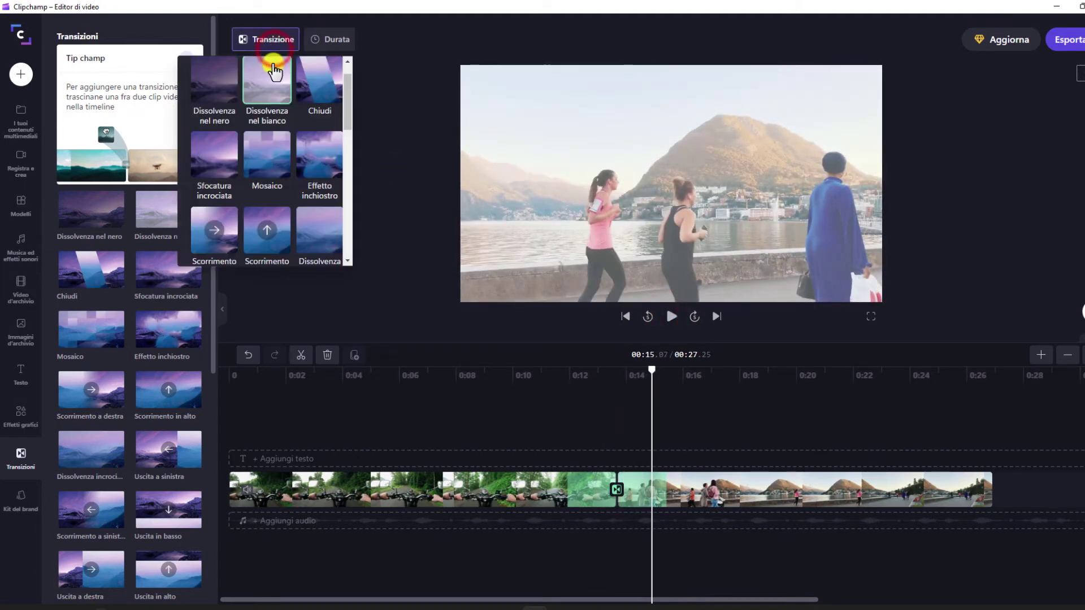
left_click(322, 102)
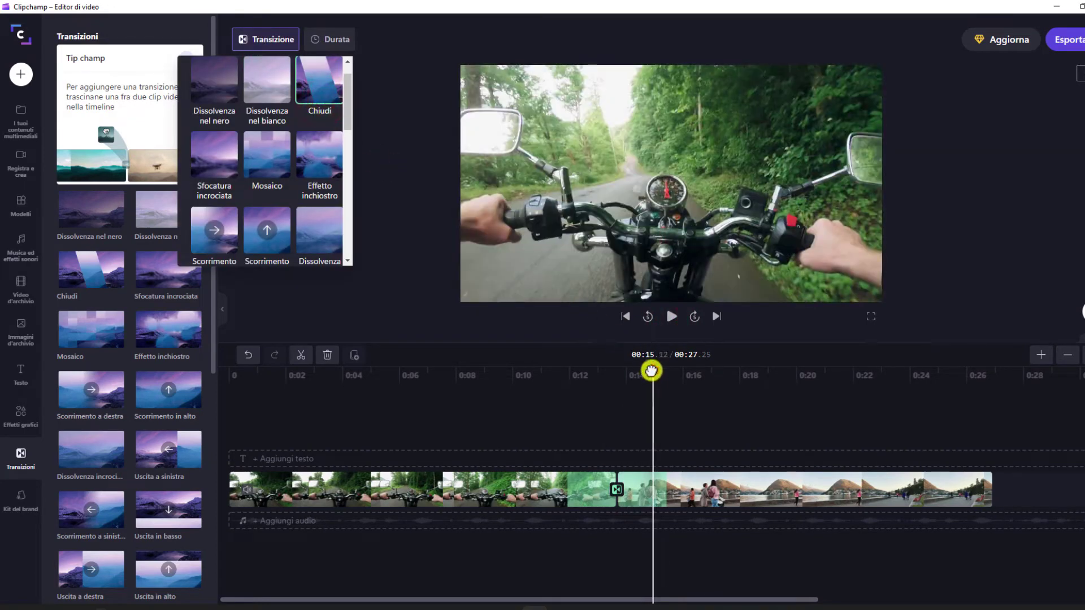
left_click(673, 316)
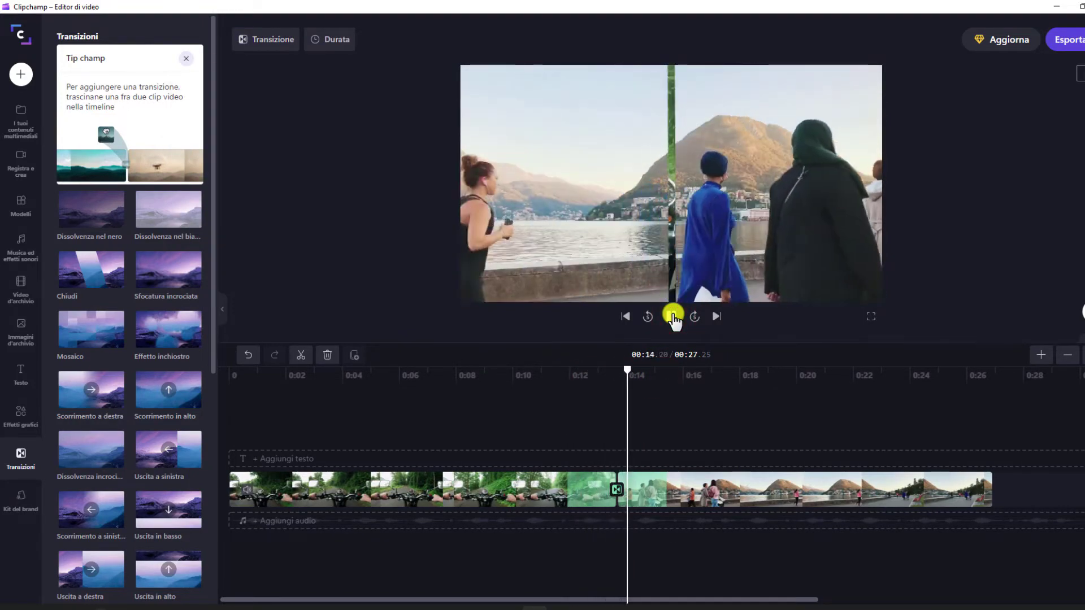
left_click(672, 315)
Change the transition type to Sfocatura incrociata and play it from about 12.1 seconds
left_click_drag(638, 370, 567, 370)
left_click(263, 38)
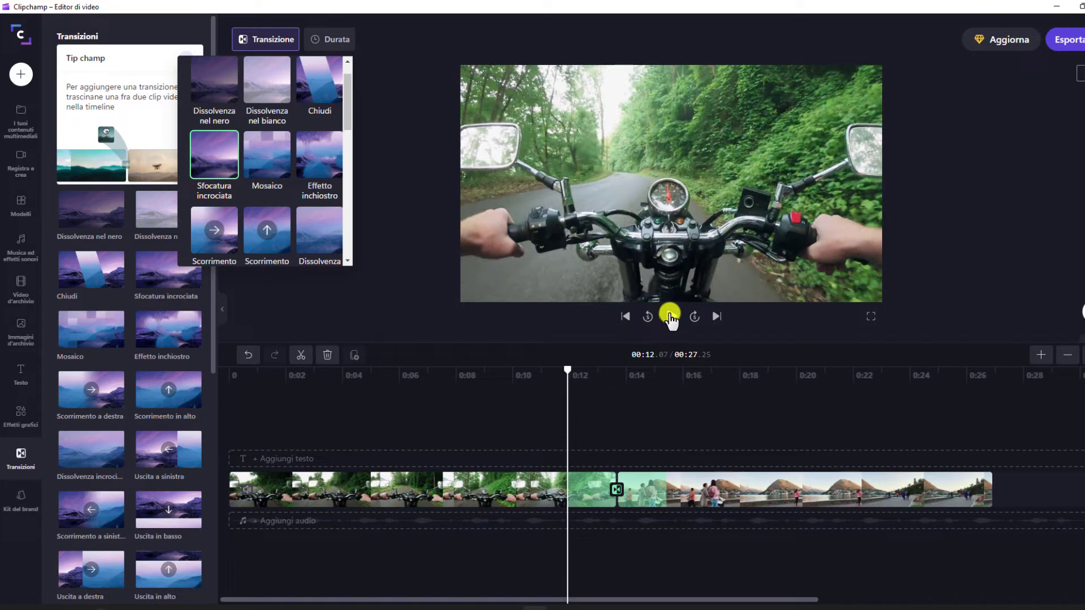
left_click(670, 316)
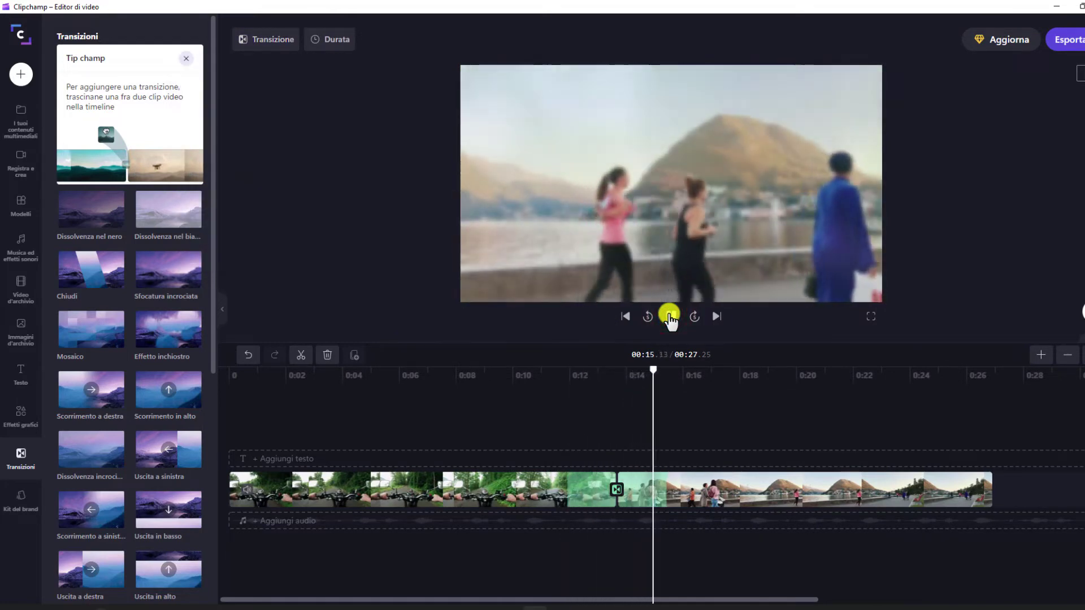
left_click(669, 316)
Change the transition type to Mosaico and play it from about 11.9 seconds
left_click(266, 39)
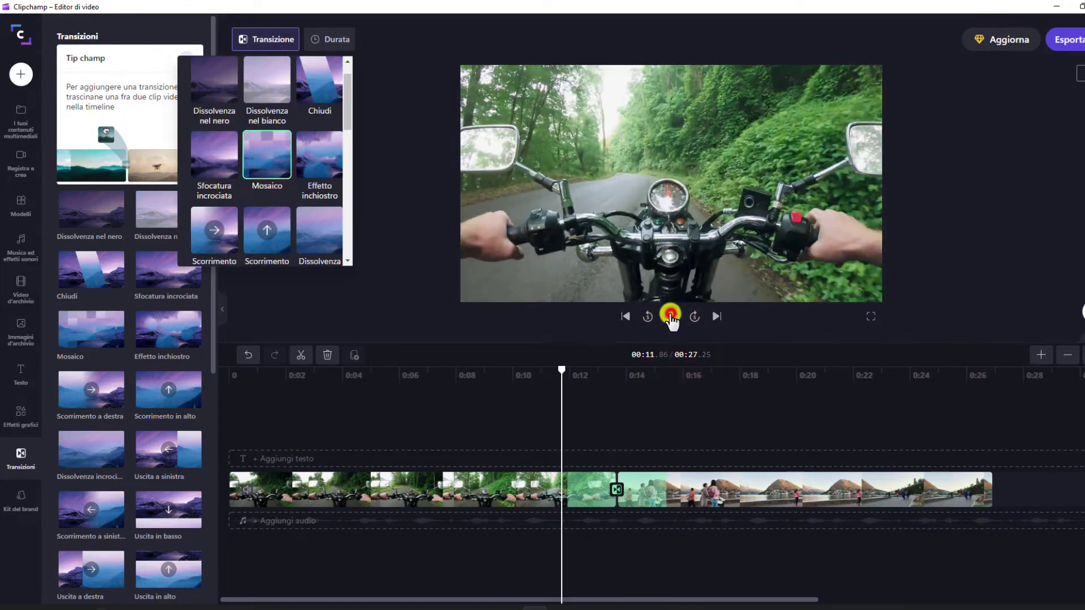
left_click(670, 315)
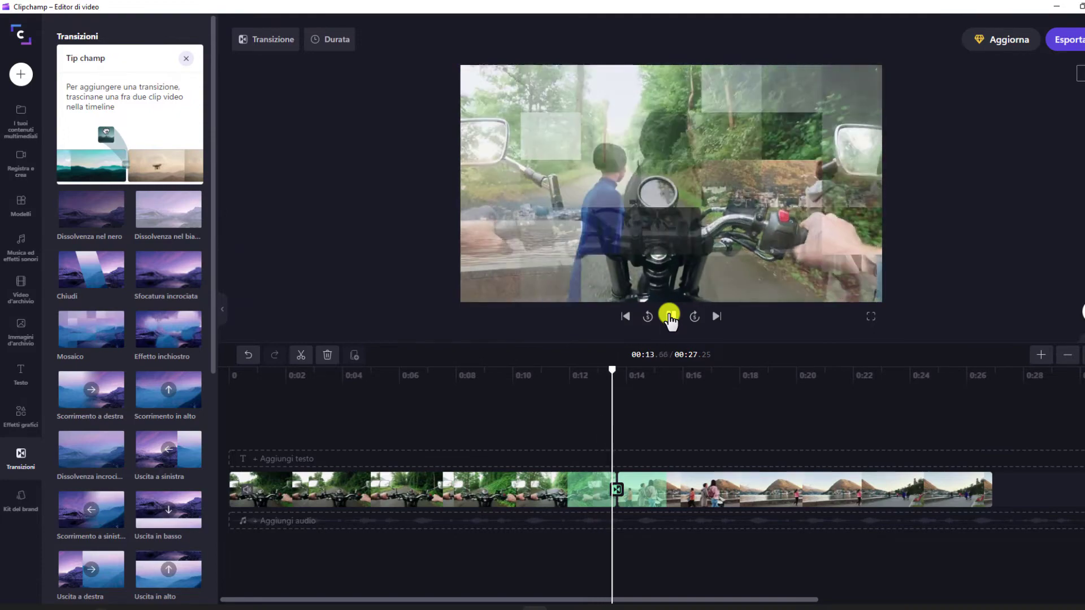
left_click(669, 316)
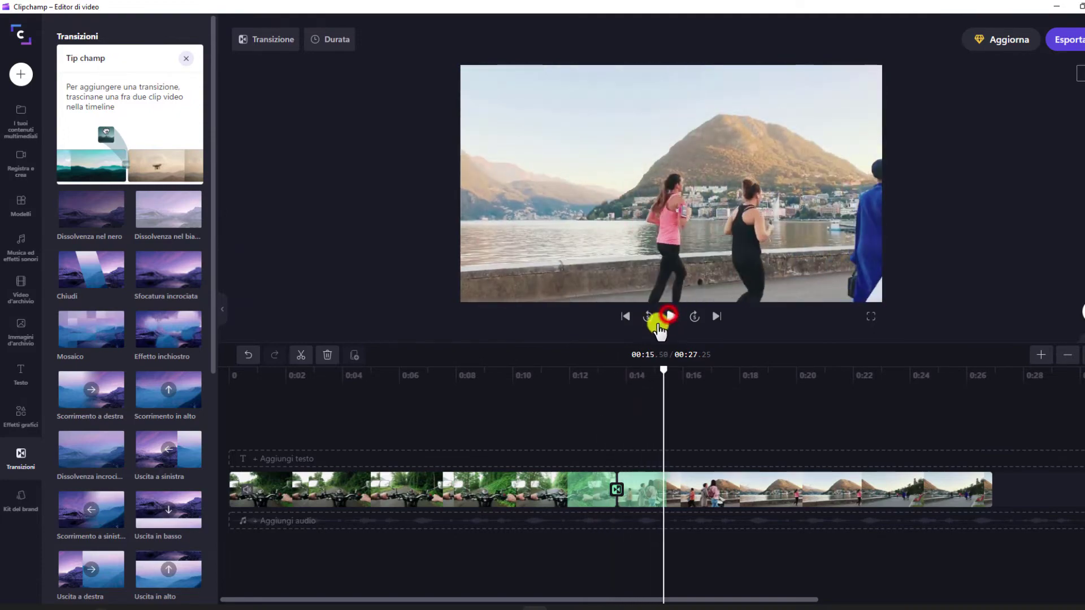
Change the transition type to Effetto inchiostro and play it from about 11.8 seconds
left_click(266, 39)
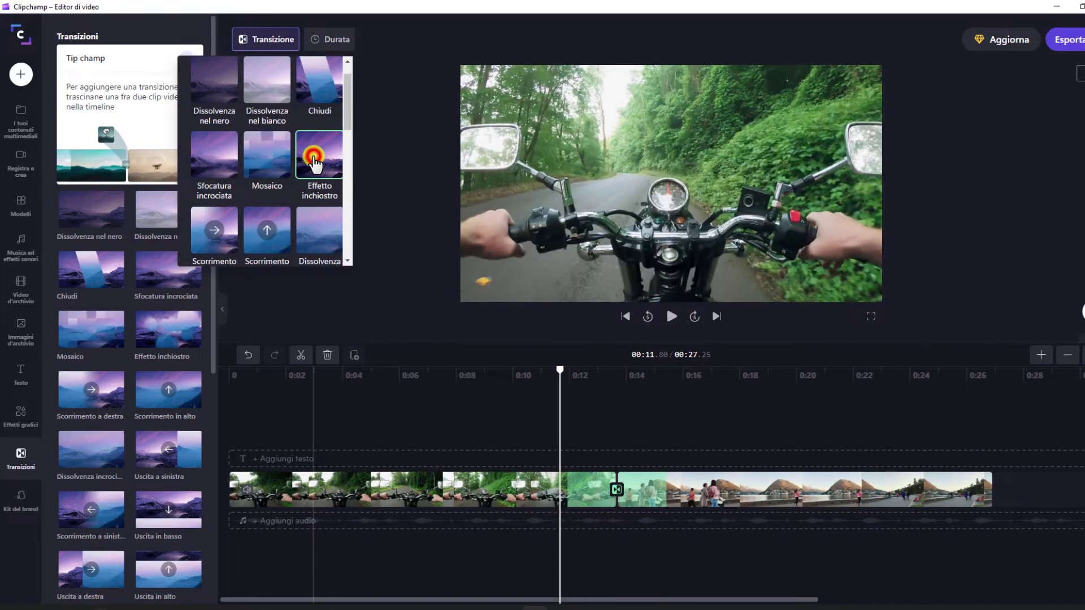
left_click(314, 164)
left_click(670, 316)
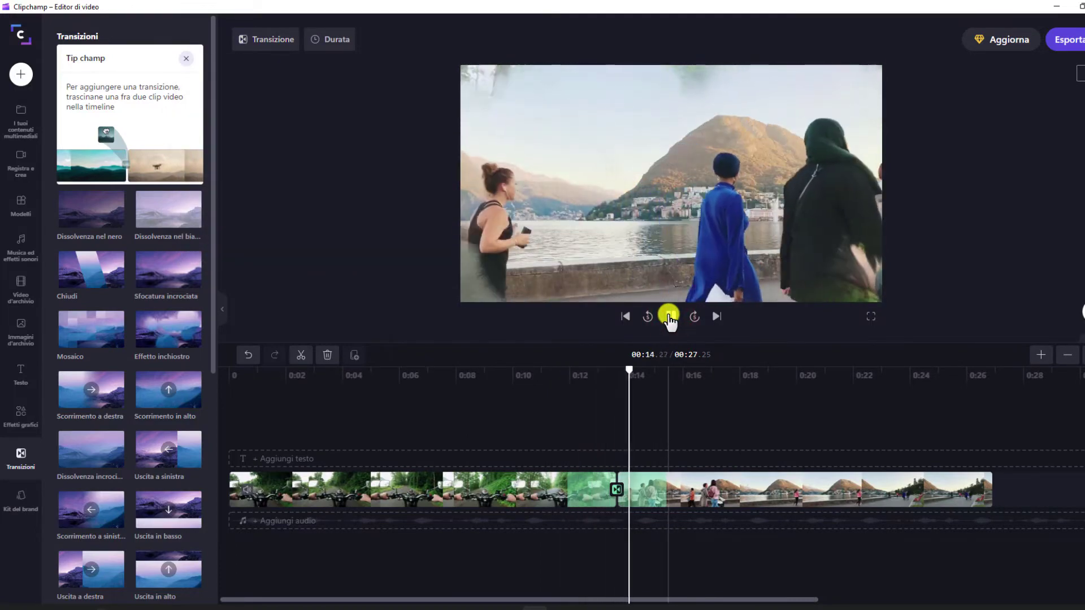
left_click(671, 316)
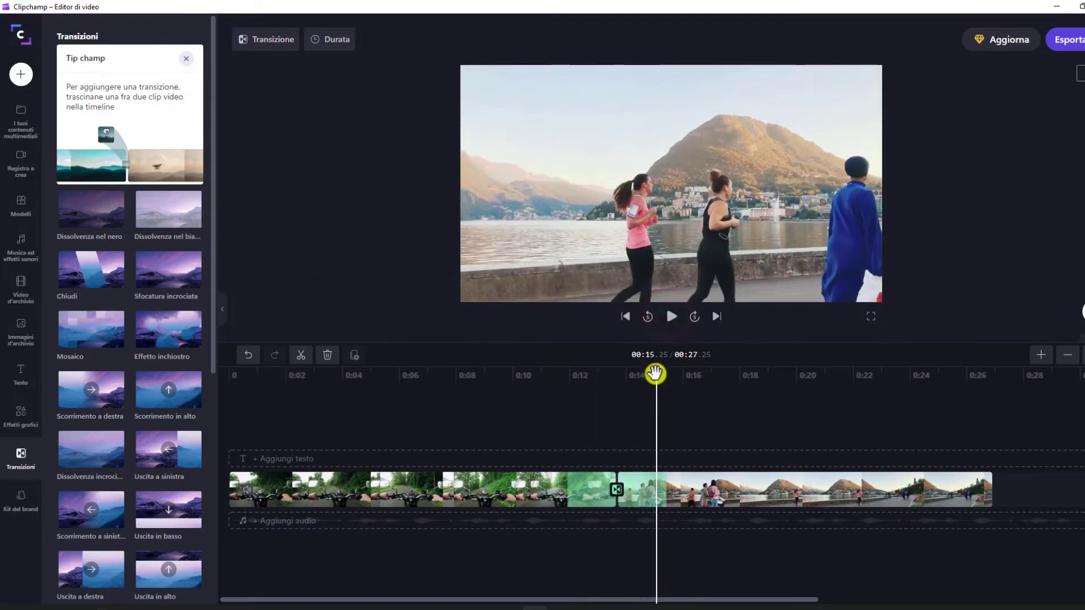
Return the playhead to about 12 seconds, then play the transition with its type changed to Scorrimento a destra
left_click_drag(656, 374, 565, 379)
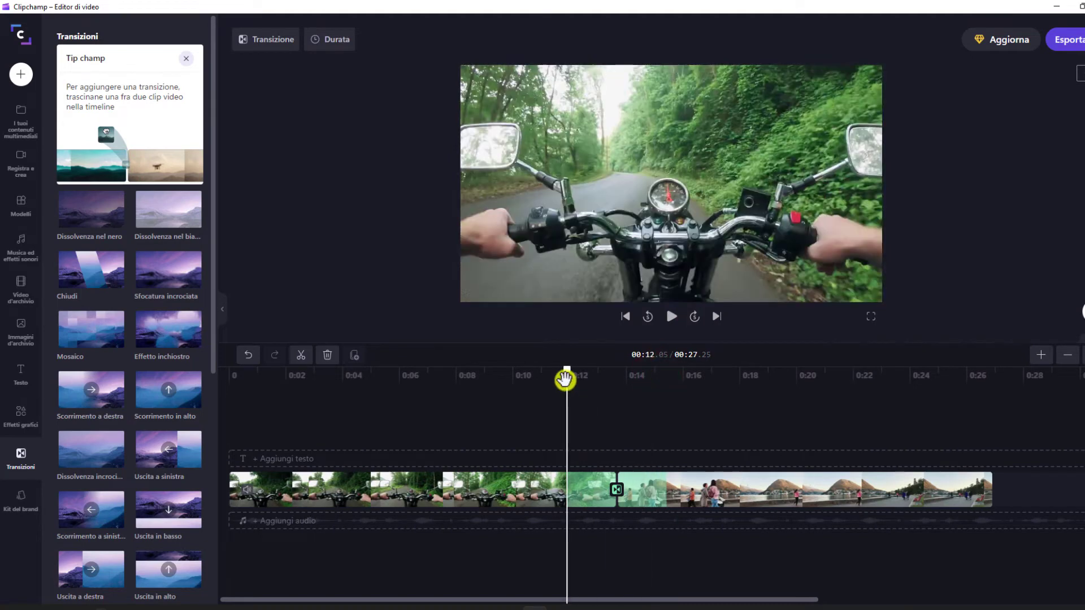
left_click(284, 43)
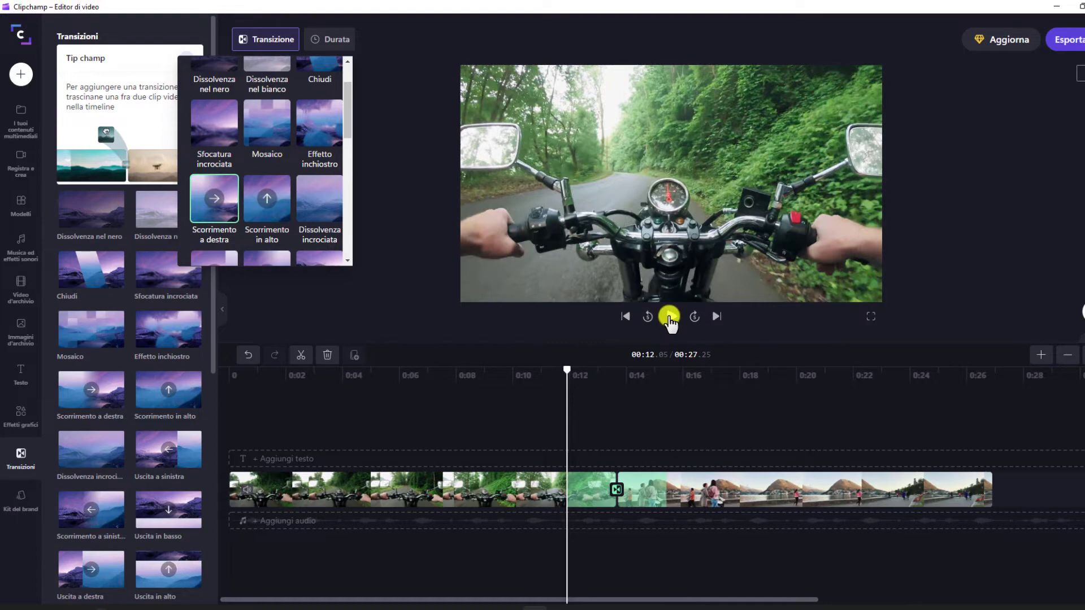
left_click(669, 317)
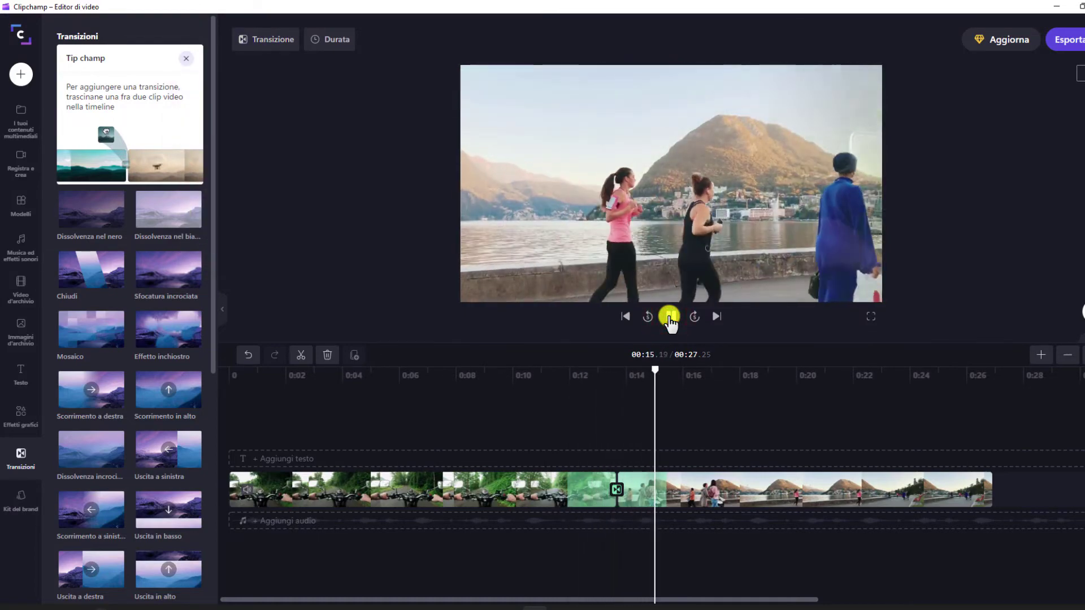
left_click(670, 316)
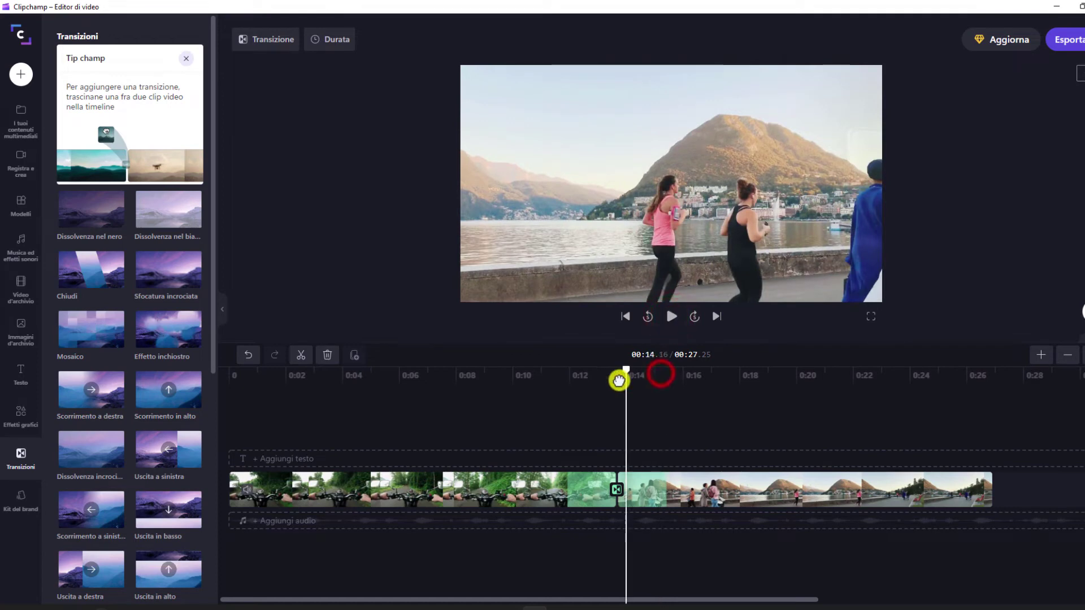
Change the transition type to Scorrimento in alto and play it from about 12 seconds
left_click_drag(619, 381, 566, 384)
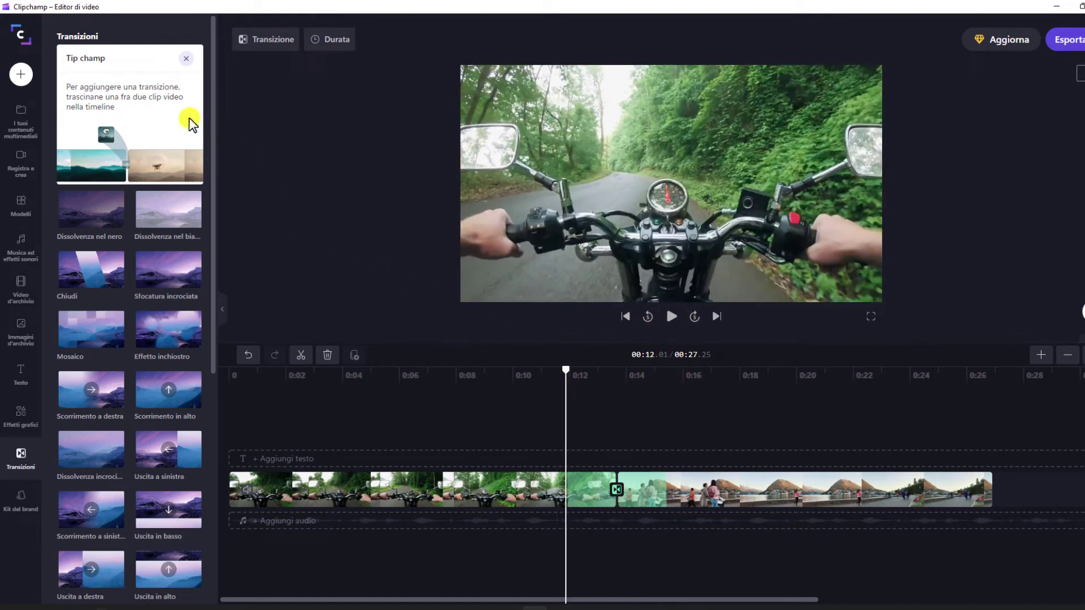
left_click(266, 39)
left_click(270, 201)
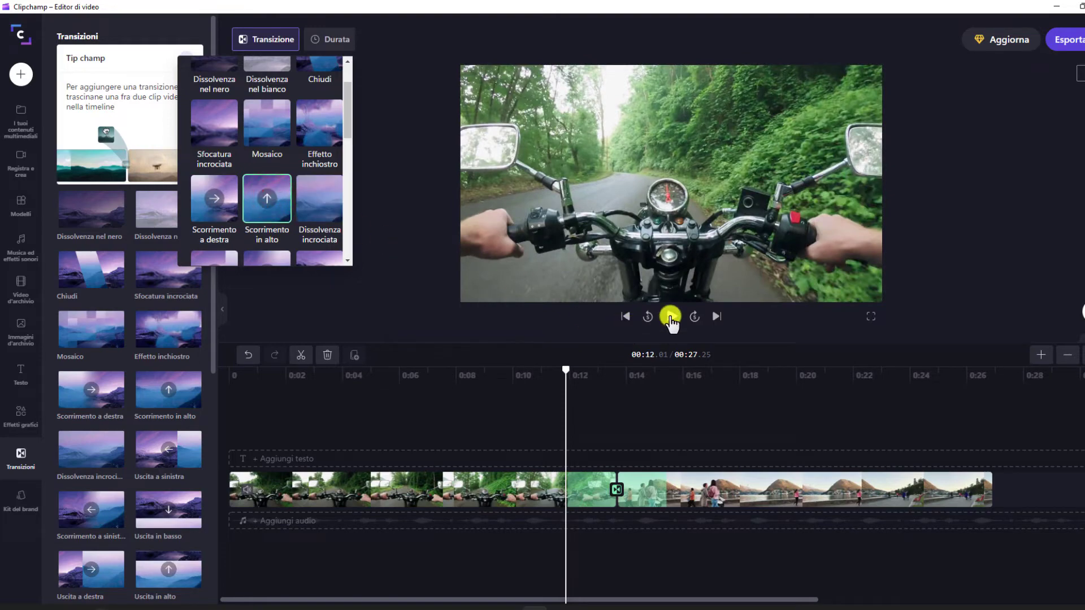
left_click(671, 318)
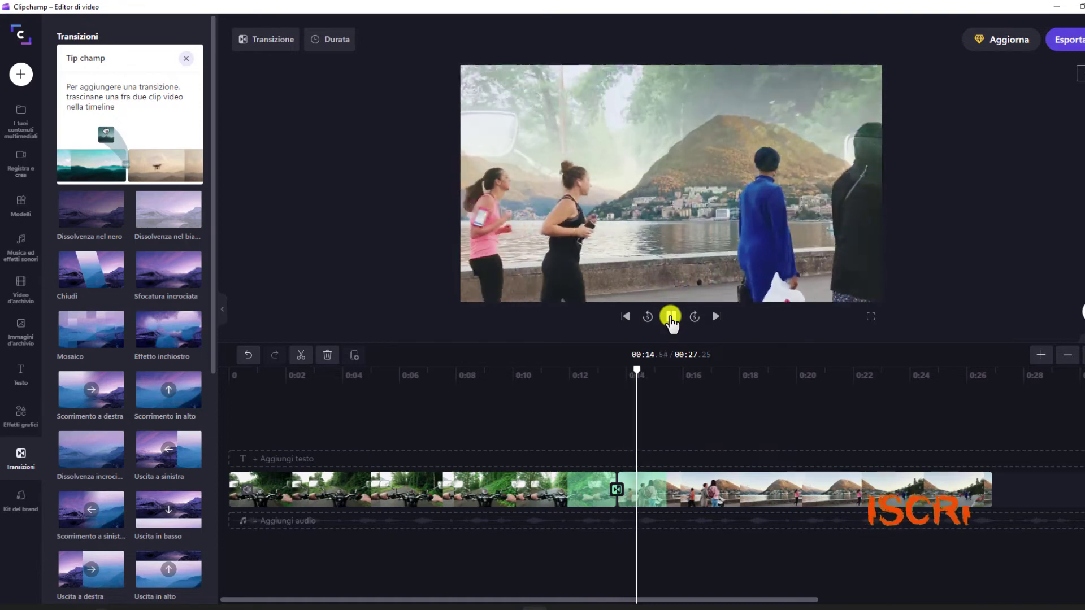
left_click(671, 318)
Try Dissolvenza incrociata as the transition type, replace it with Uscita a sinistra and play that from about 12 seconds
left_click(266, 39)
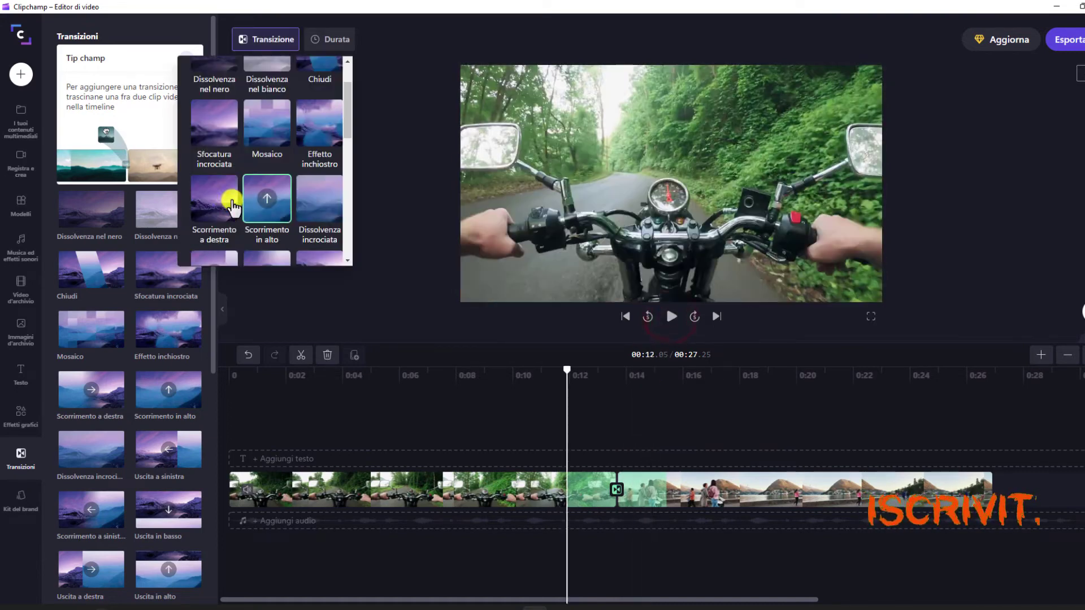
left_click(316, 208)
scroll(266, 172, "down", 1)
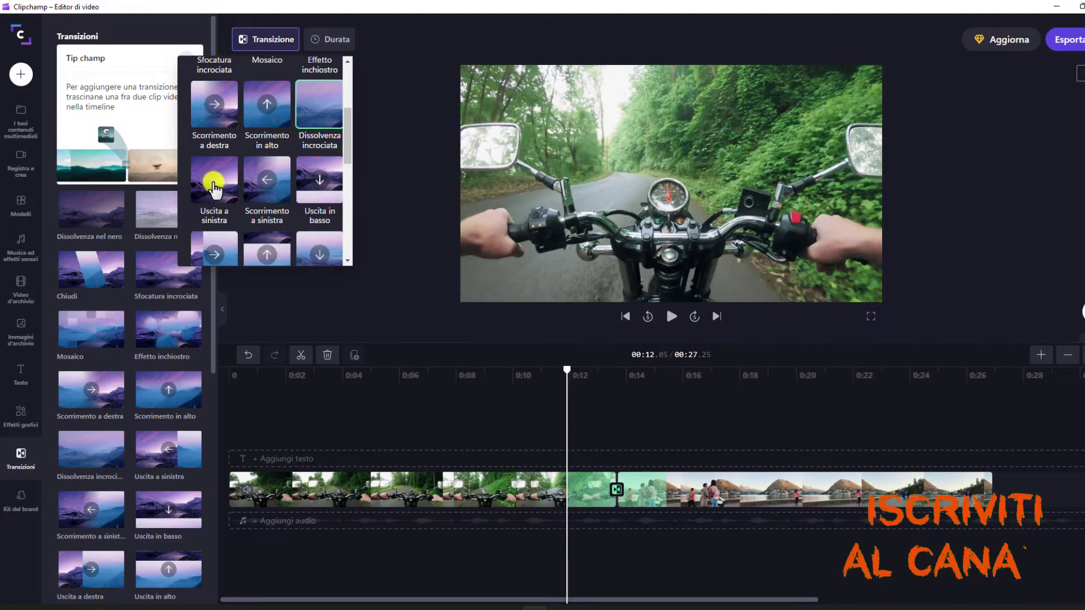
left_click(233, 181)
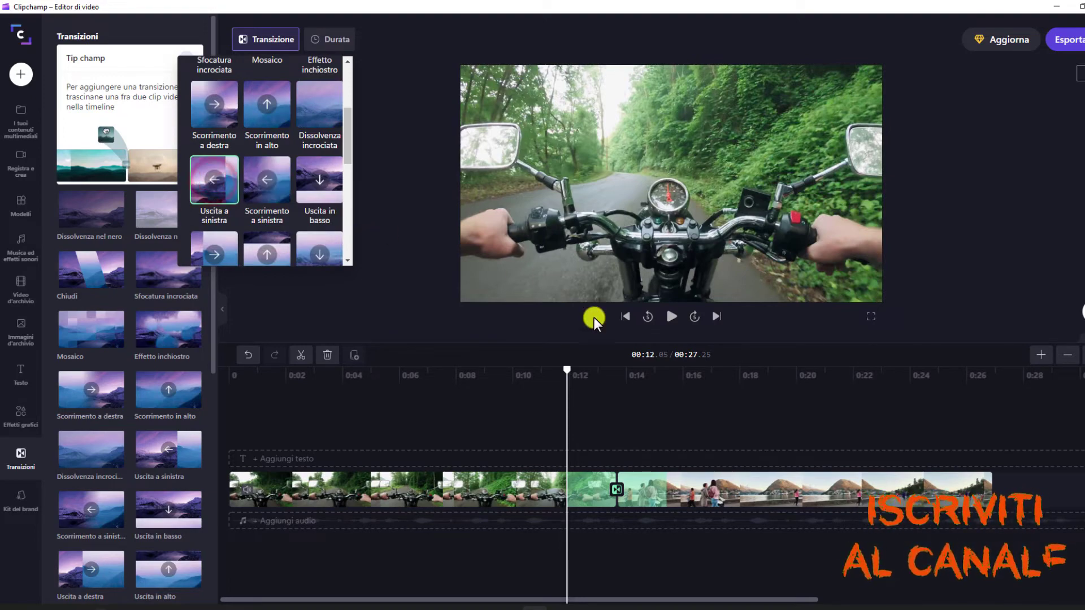
left_click(674, 316)
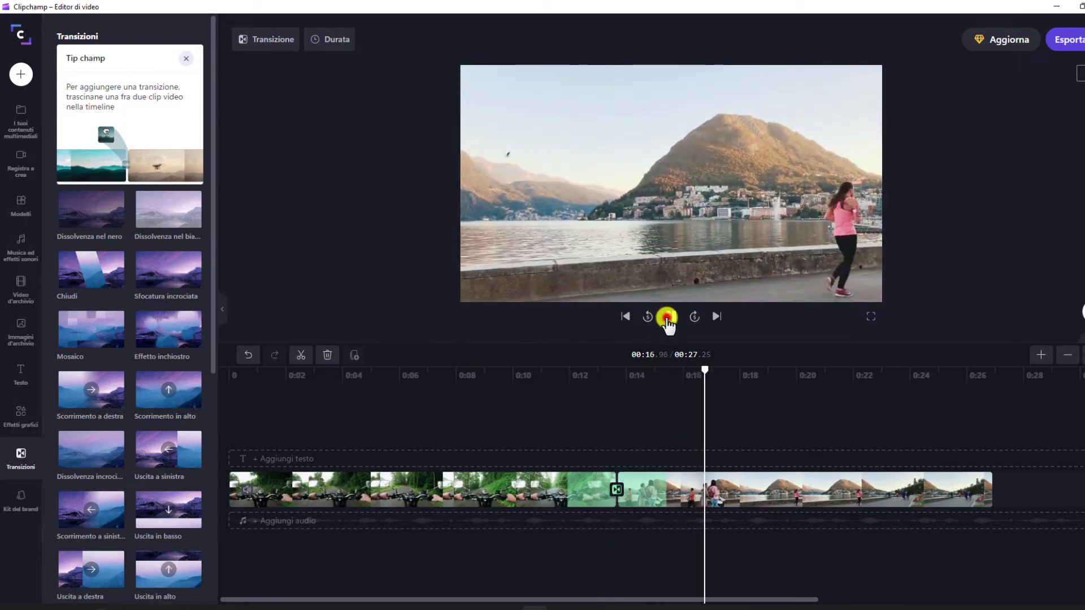
Change the transition type to Scorrimento a sinistra and play it from about 11.7 seconds
left_click(701, 374)
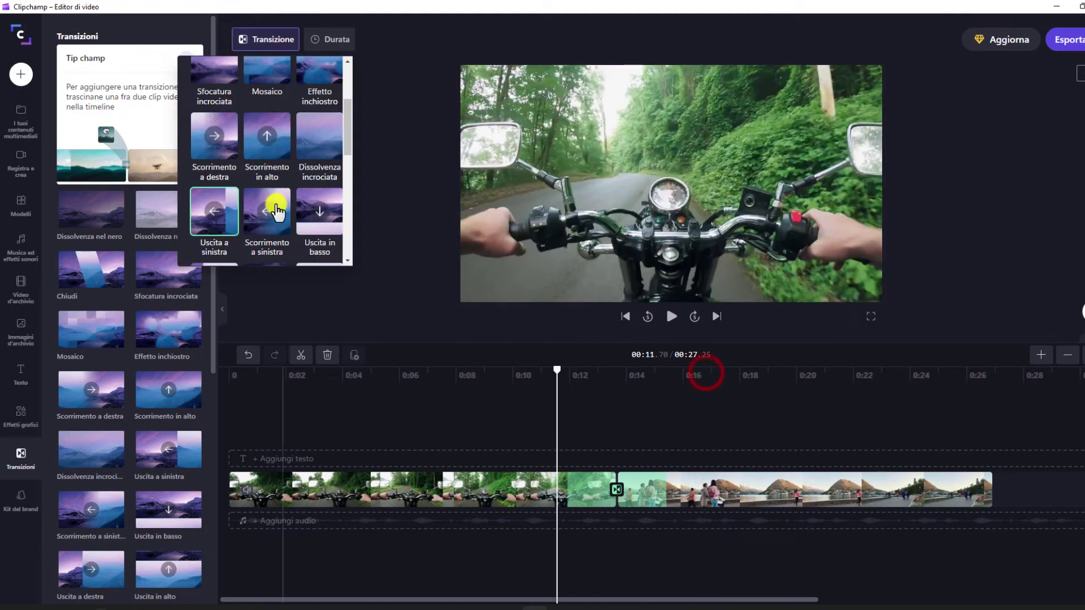
left_click(672, 320)
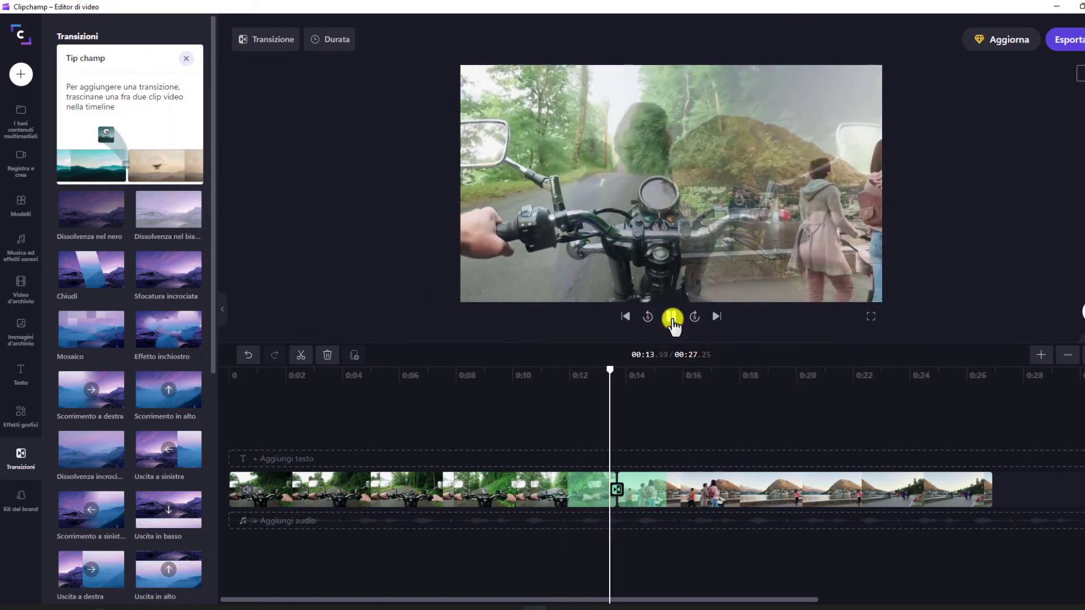
left_click(673, 318)
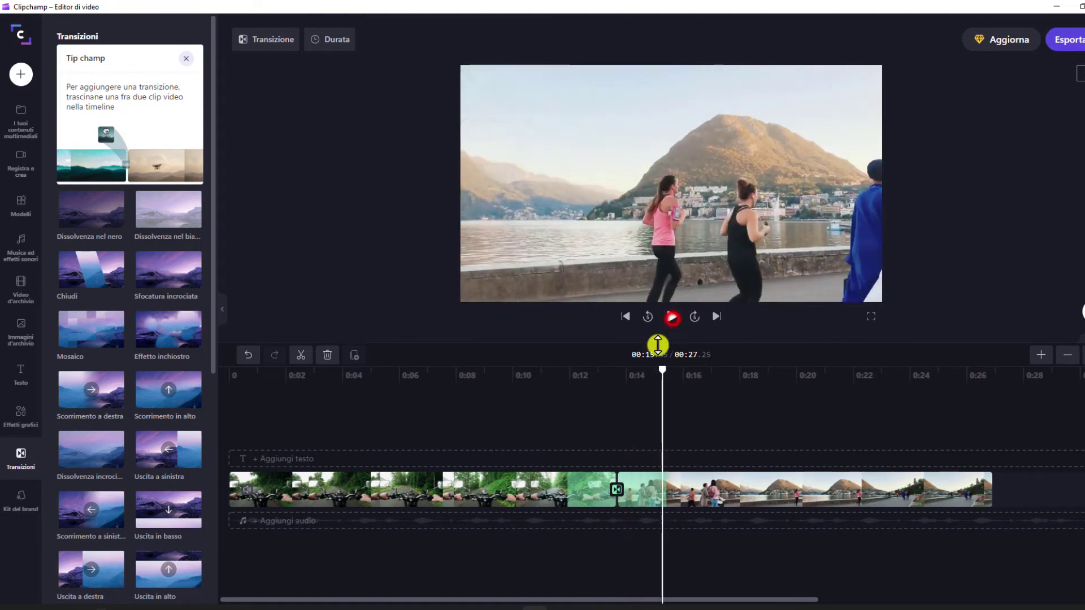
Change the transition type to Uscita in basso and play it from about 12.1 seconds
left_click_drag(660, 369, 567, 370)
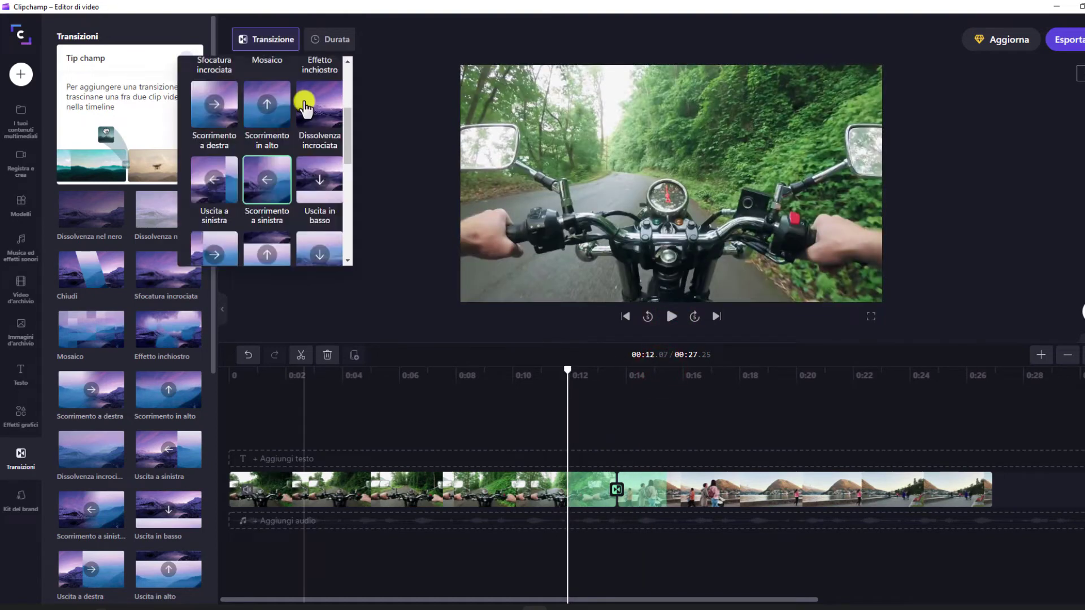
left_click(322, 144)
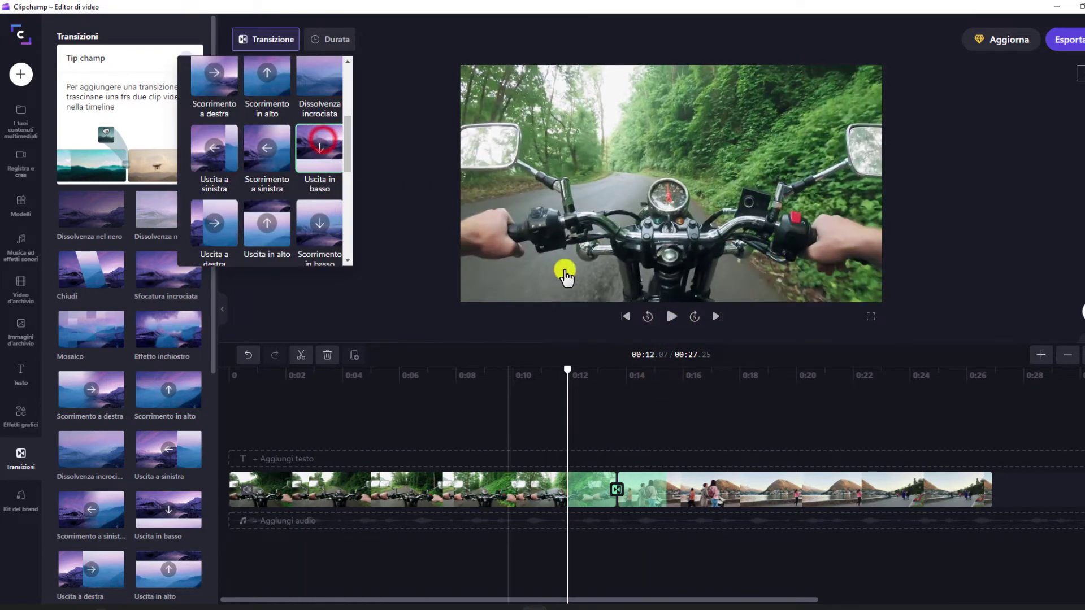
left_click(666, 318)
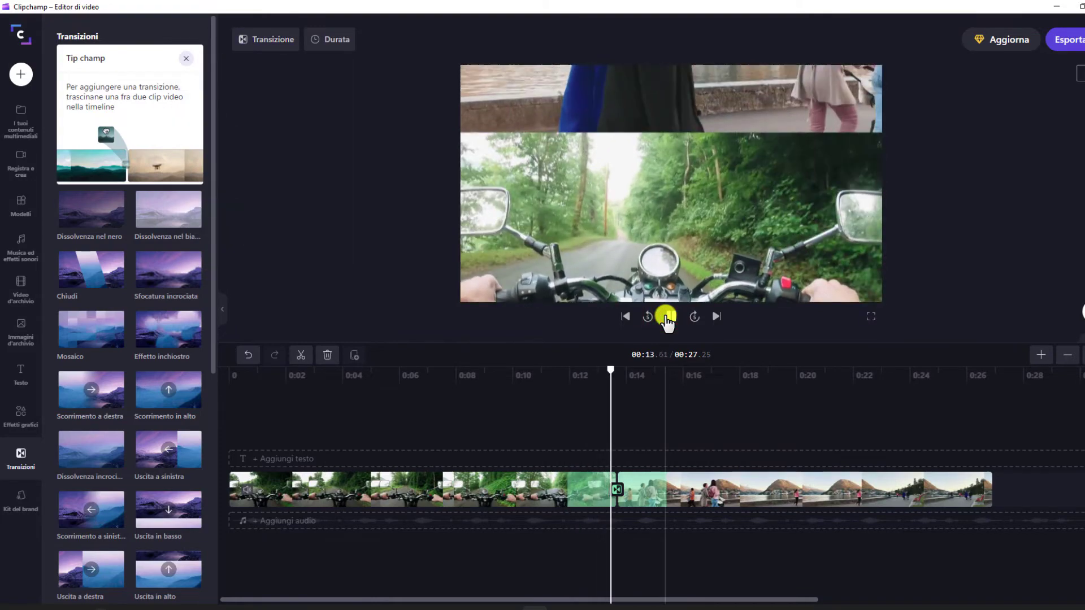
left_click(668, 317)
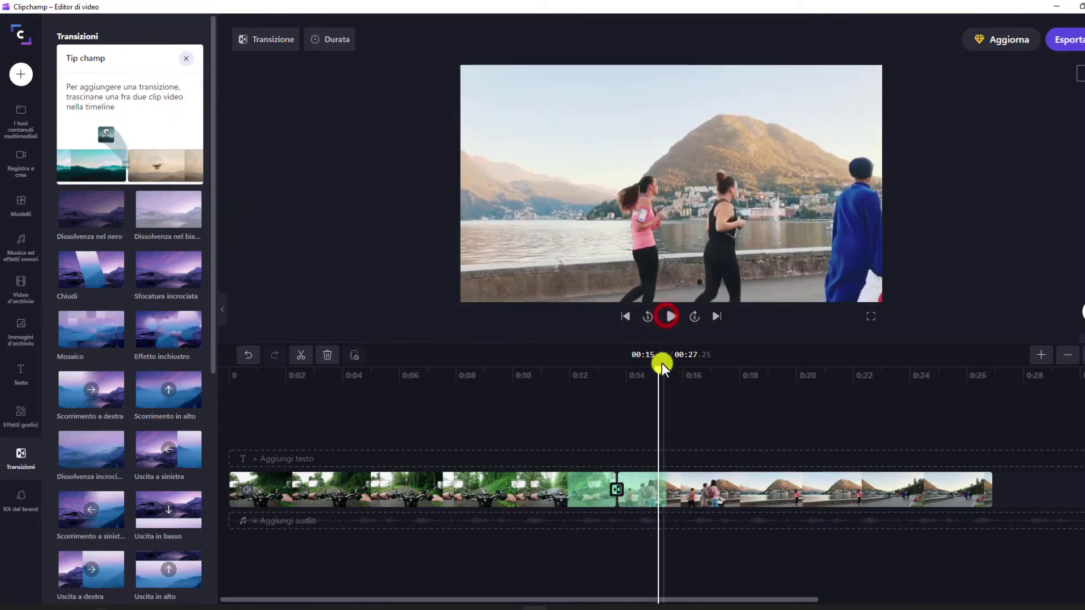
Change the transition type to Uscita a destra and play it from about 12 seconds
left_click_drag(658, 372, 568, 349)
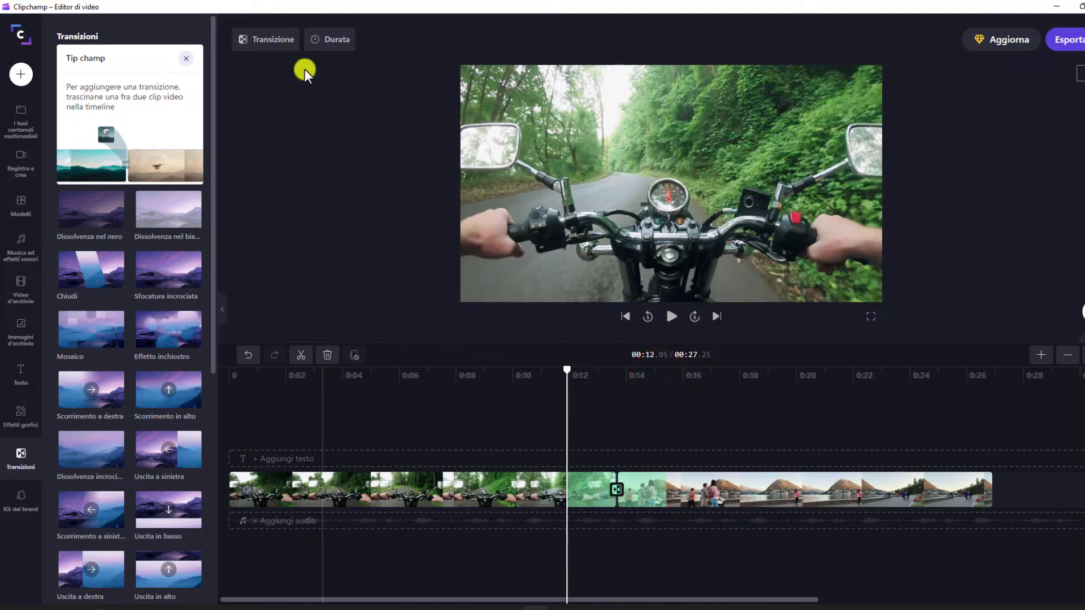
left_click(265, 39)
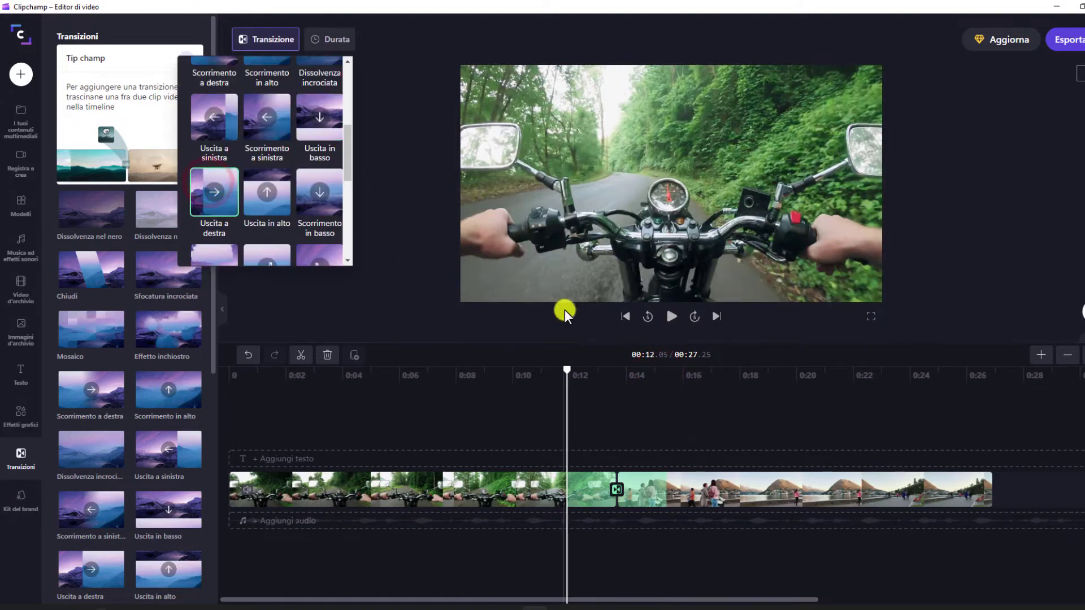
left_click(668, 321)
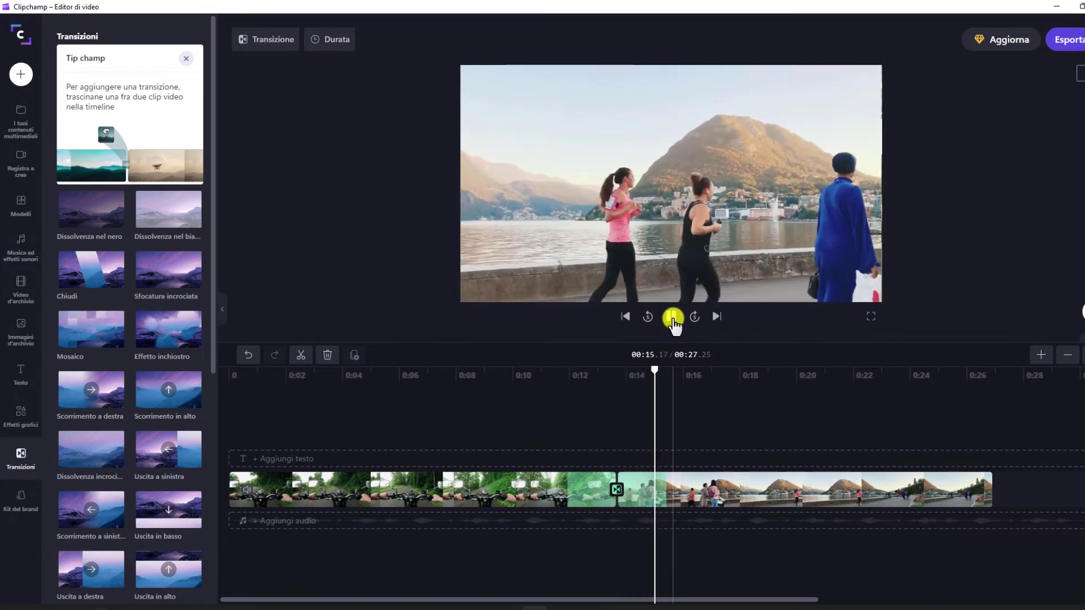
left_click(672, 319)
Change the transition type to Uscita in alto and play it from about 12.1 seconds
left_click_drag(660, 371, 566, 374)
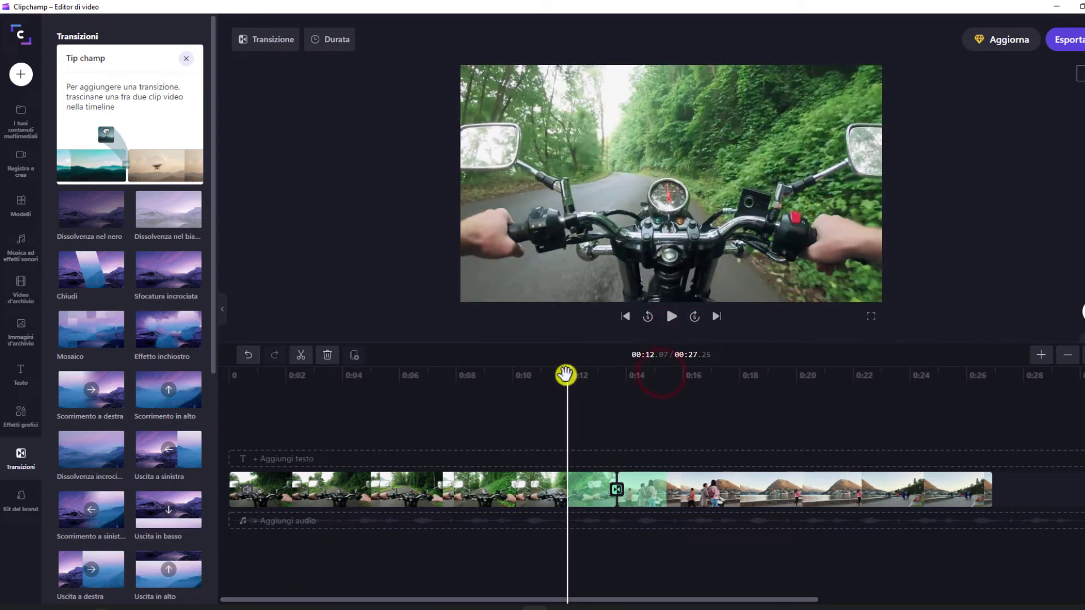
left_click(271, 50)
scroll(265, 125, "down", 3)
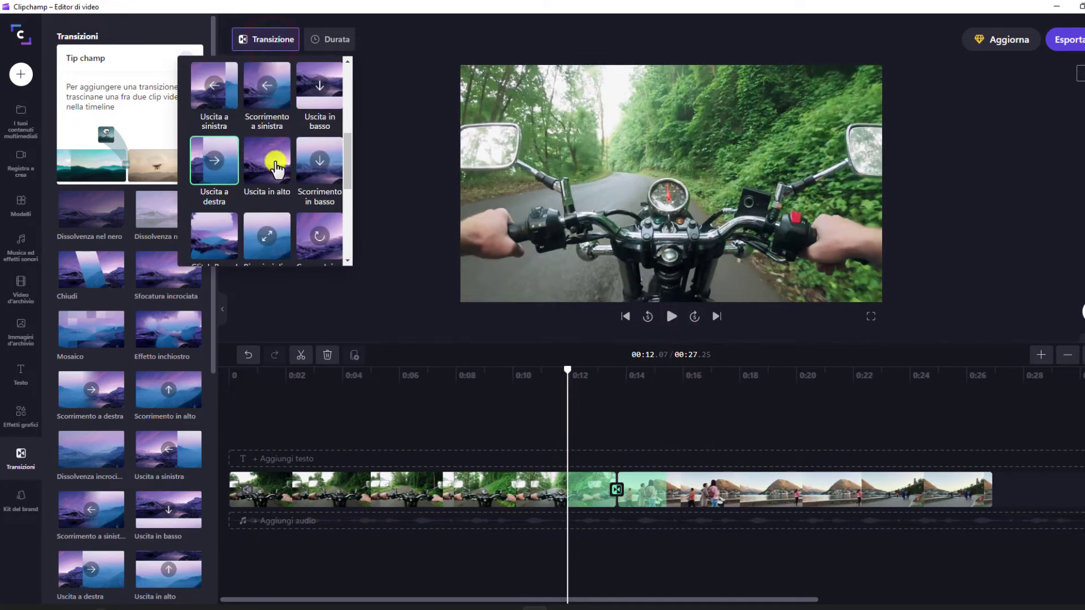
left_click(669, 318)
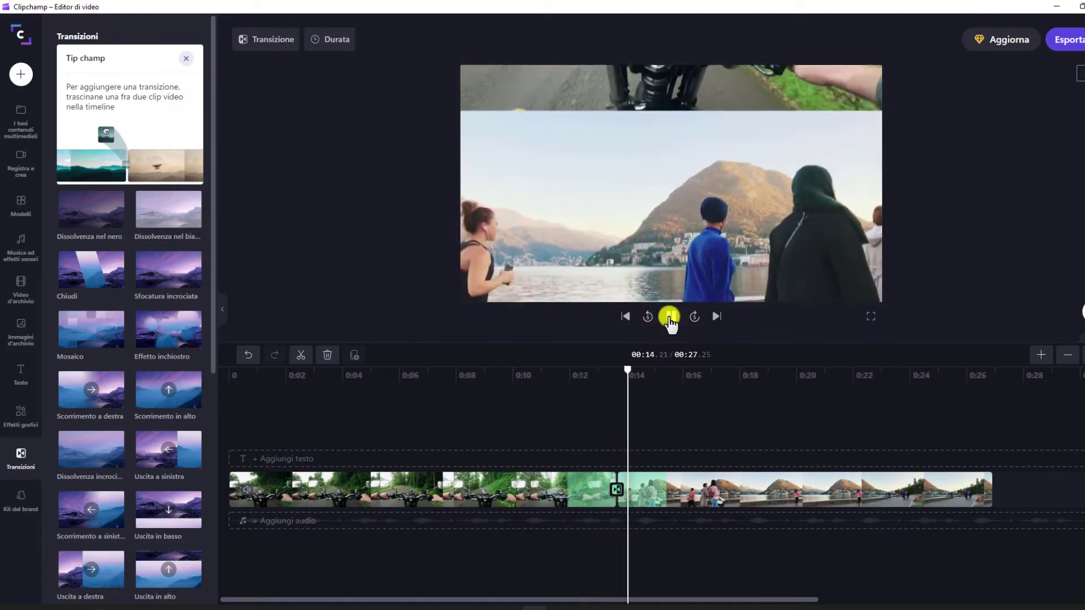
left_click(669, 318)
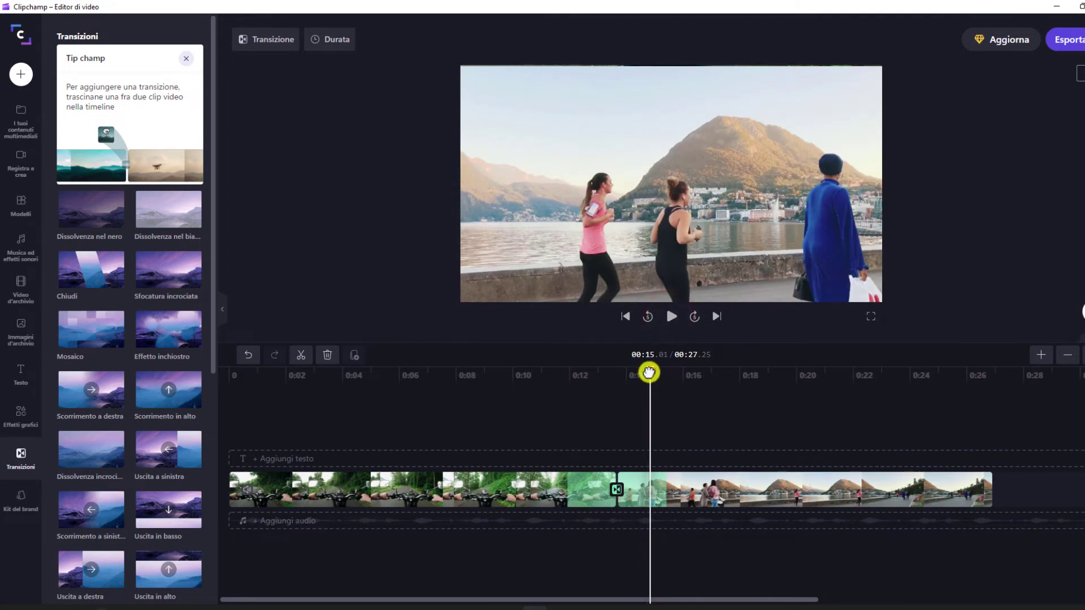
Change the transition type to Scorrimento in basso and play it from about 12.2 seconds
left_click_drag(649, 373, 572, 371)
left_click(266, 39)
left_click(319, 178)
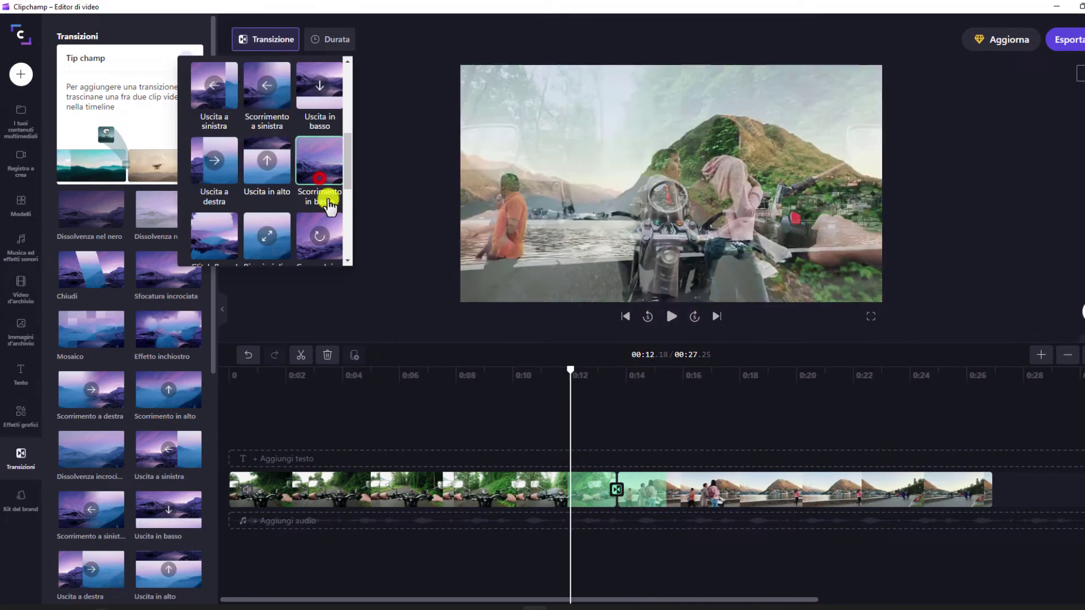
left_click(669, 321)
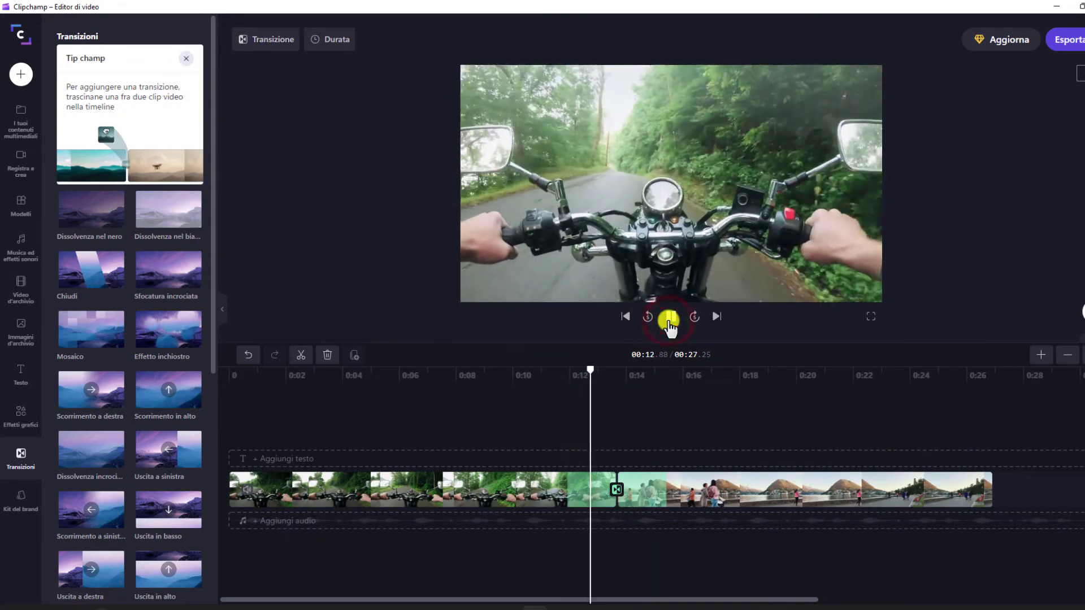
left_click(670, 318)
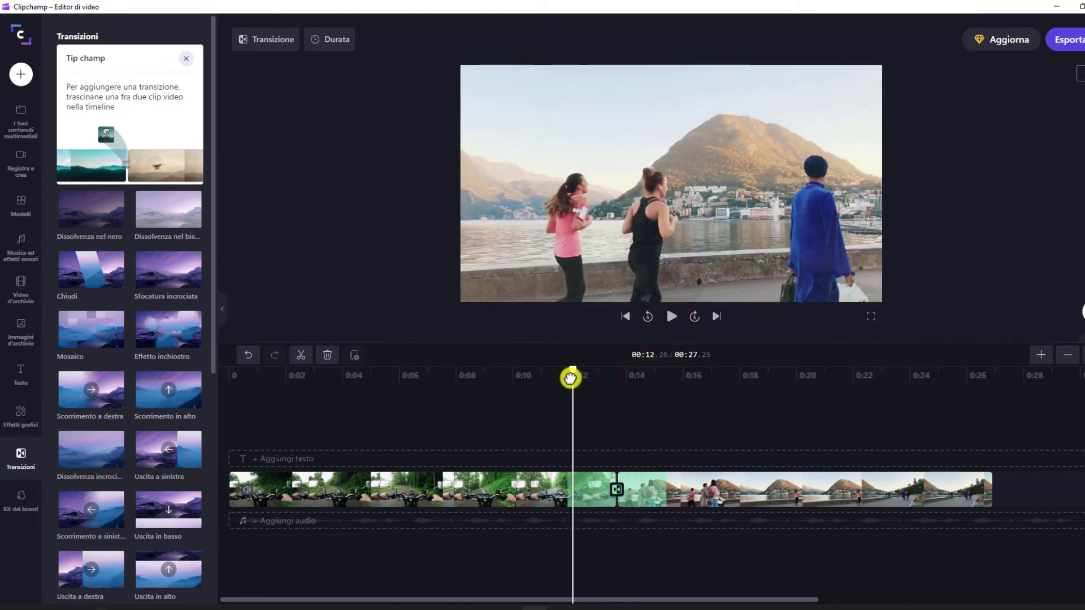
Change the transition type to Glitch Reveal and play it from about 12.1 seconds
left_click_drag(570, 377, 568, 377)
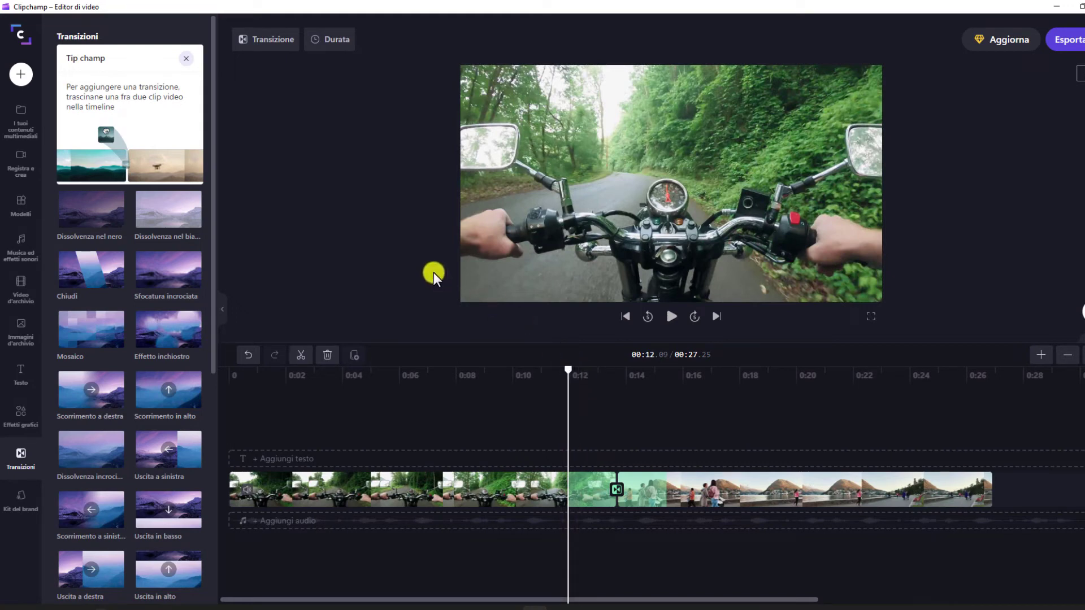
left_click(284, 40)
scroll(273, 135, "down", 3)
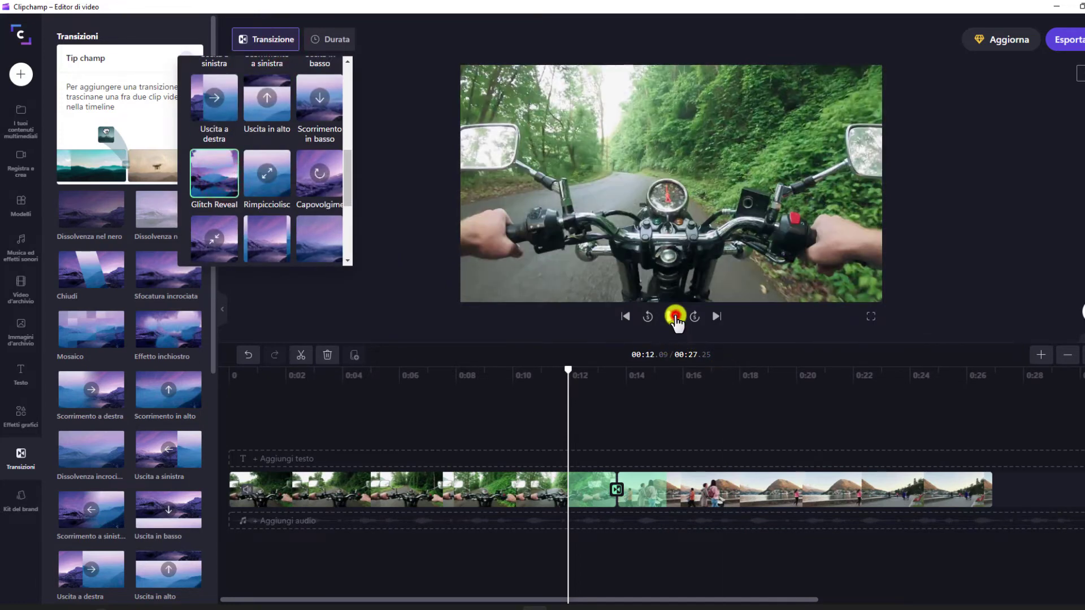
left_click(675, 317)
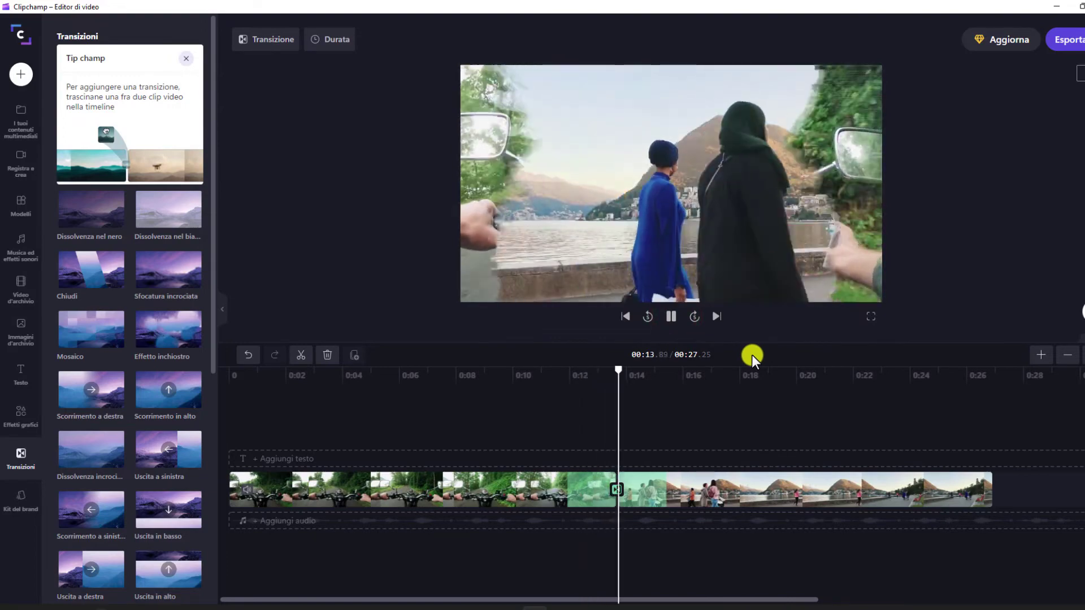
left_click(675, 317)
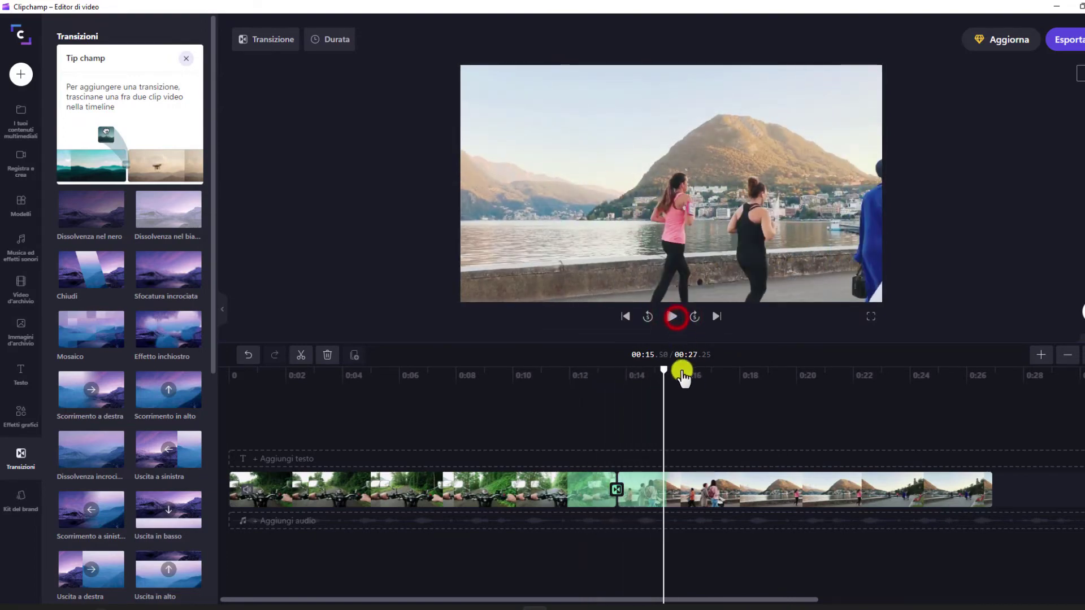
Change the transition type to Rimpicciolisci and play it from about 12 seconds
left_click_drag(642, 376, 566, 373)
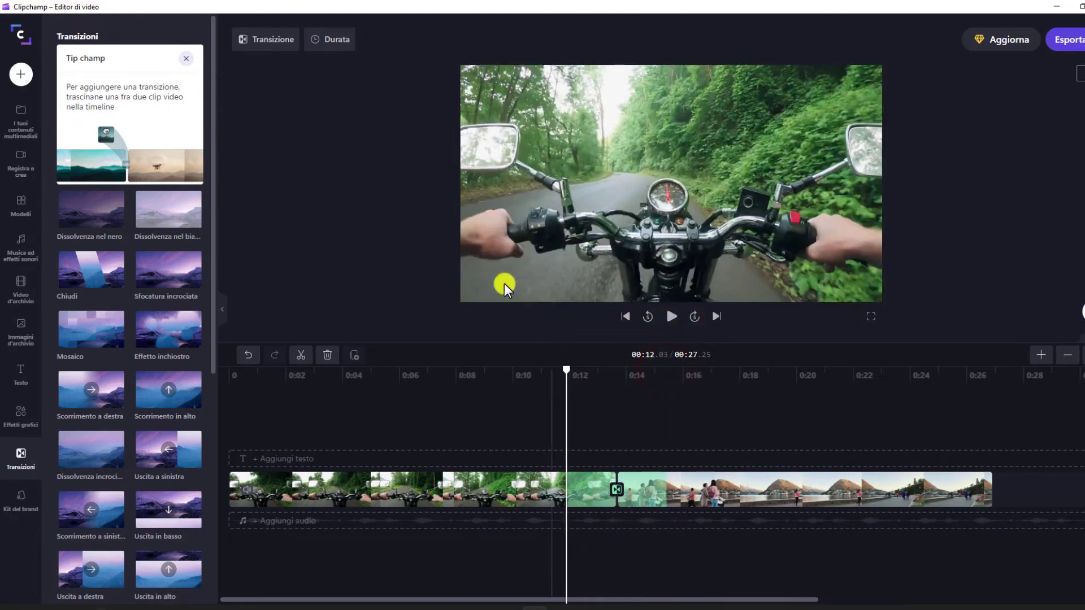
left_click(281, 38)
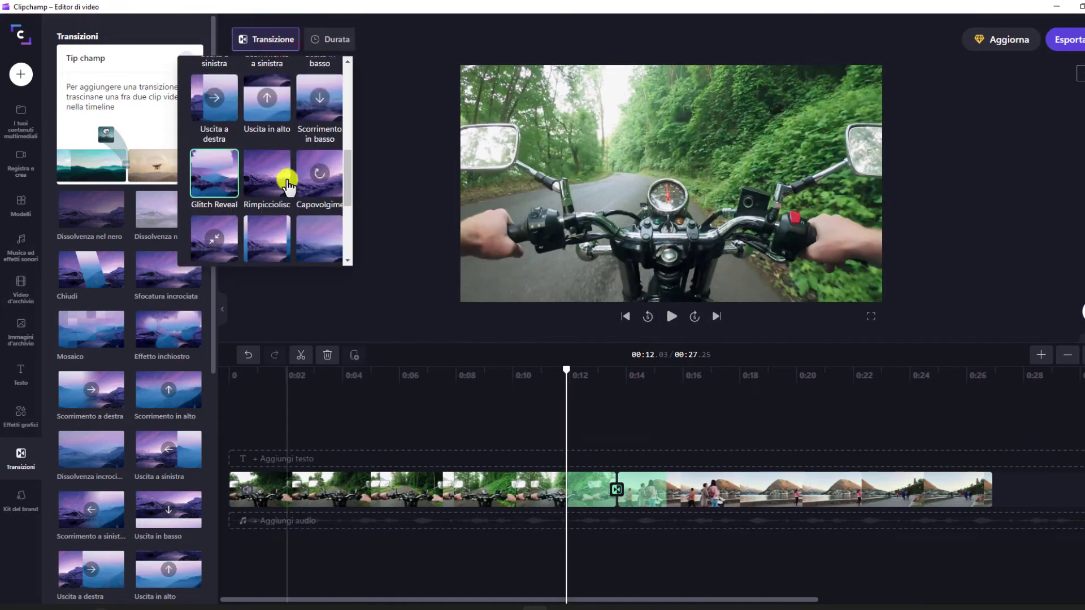
left_click(273, 173)
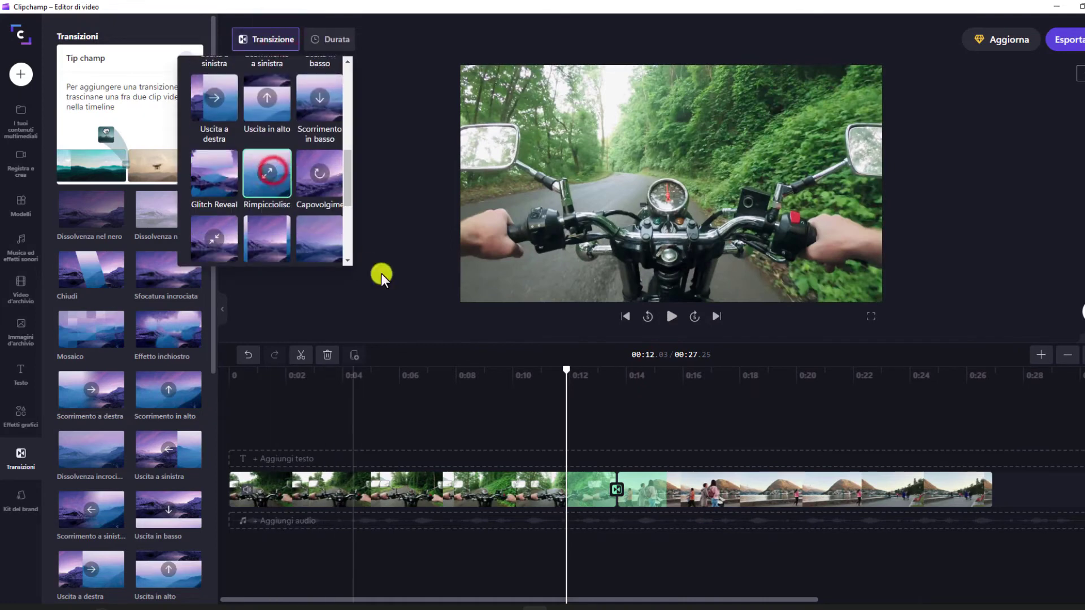
left_click(672, 317)
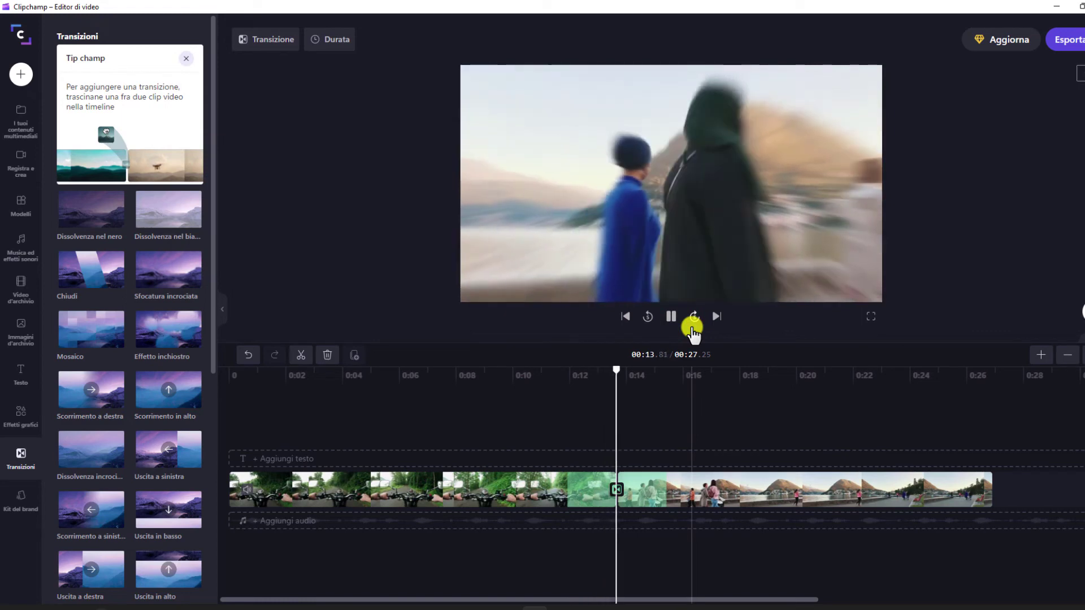
left_click(673, 316)
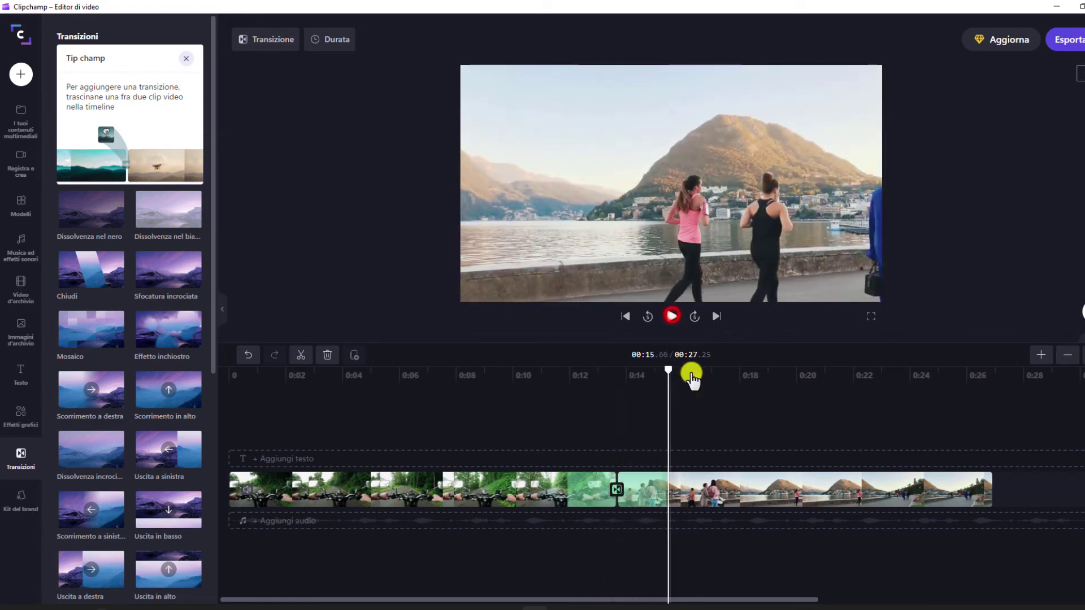
Change the transition type to Capovolgimento and play it from about 11.8 seconds
left_click_drag(639, 374, 560, 371)
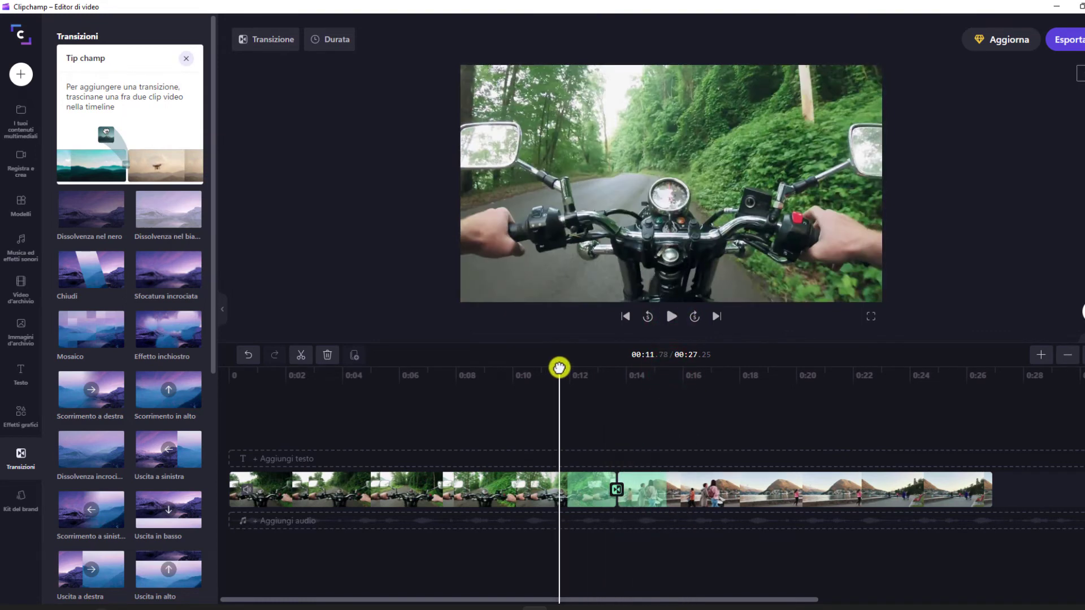
left_click(281, 44)
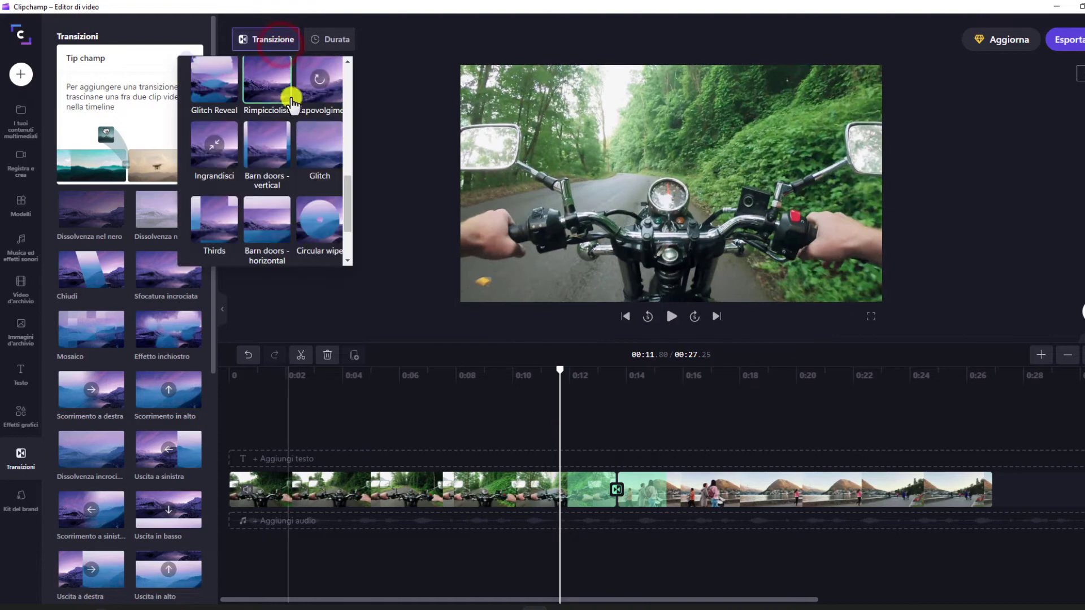
left_click(326, 98)
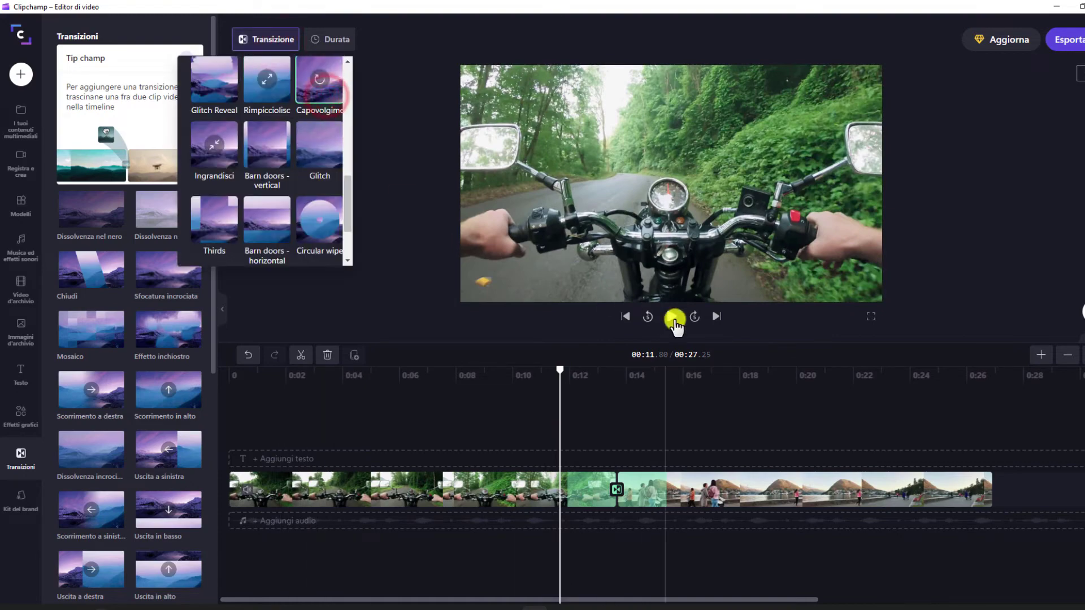
left_click(674, 318)
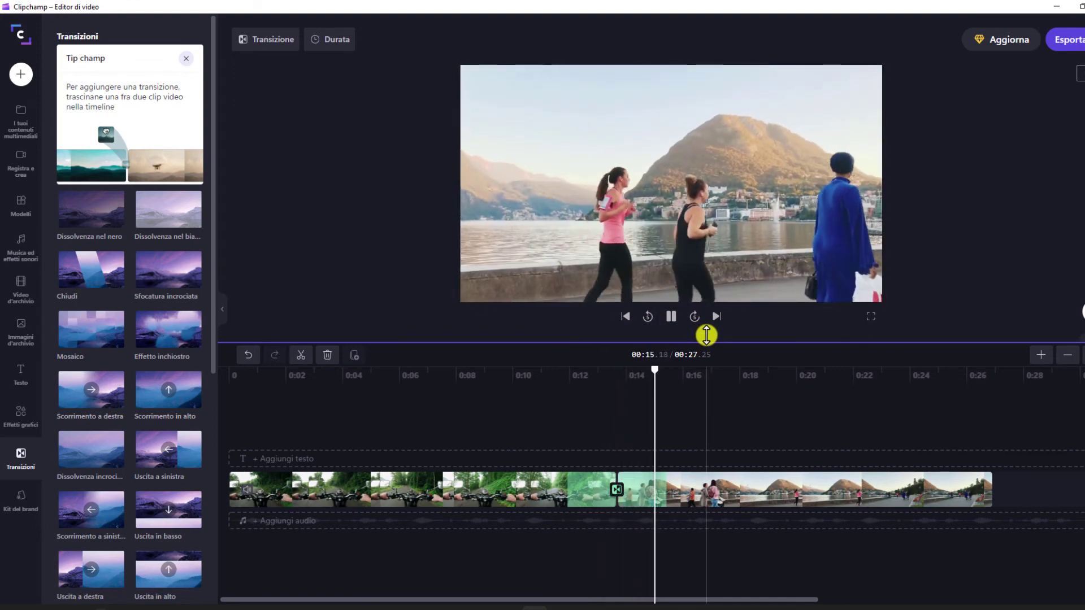
left_click(673, 316)
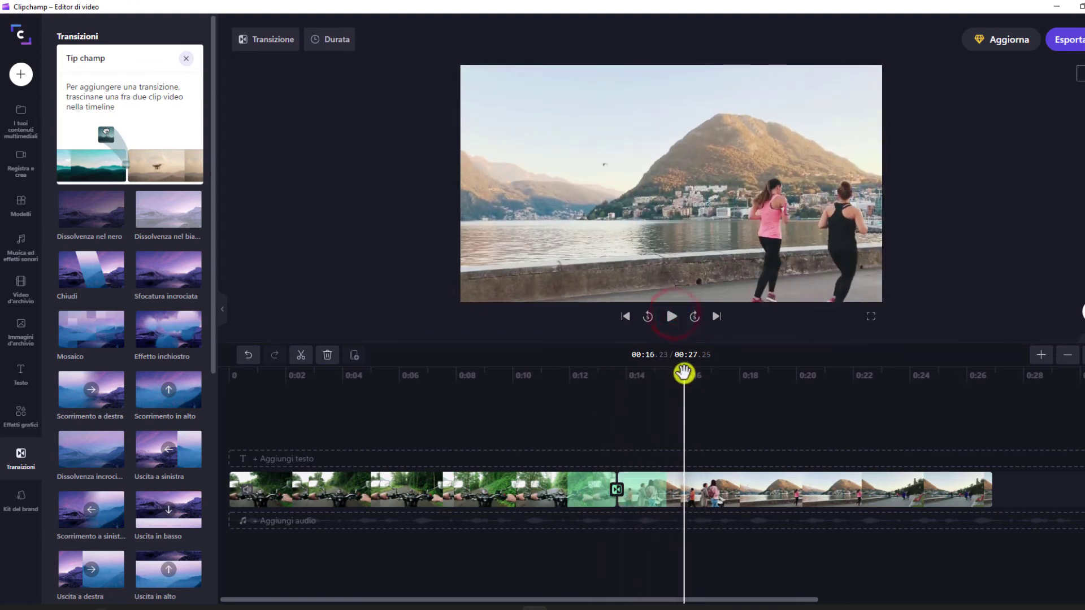
Change the transition type to Ingrandisci and play it from about 11.8 seconds
left_click(559, 372)
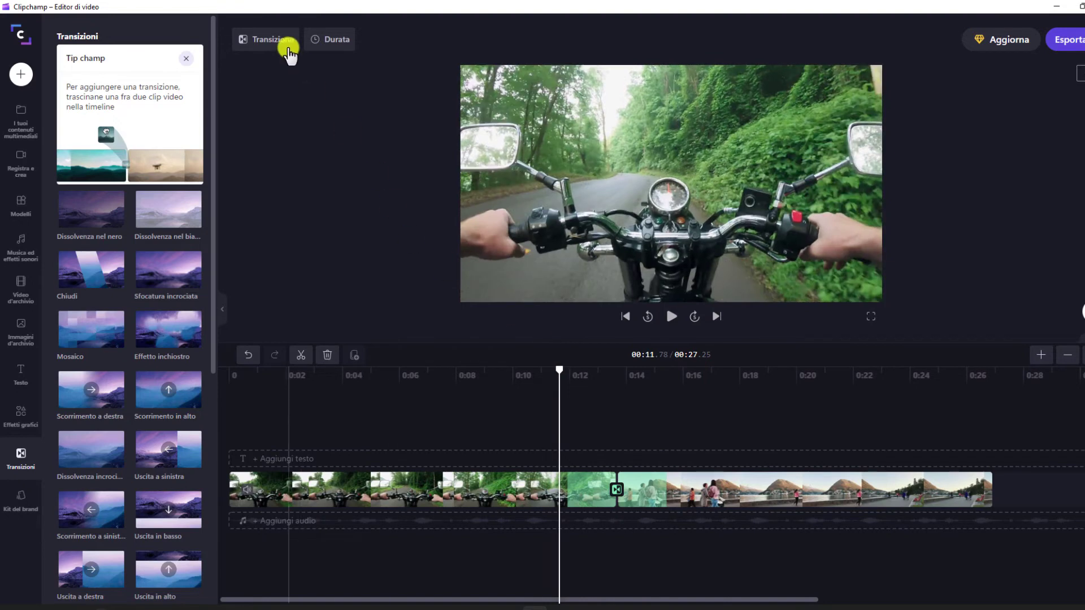
left_click(284, 39)
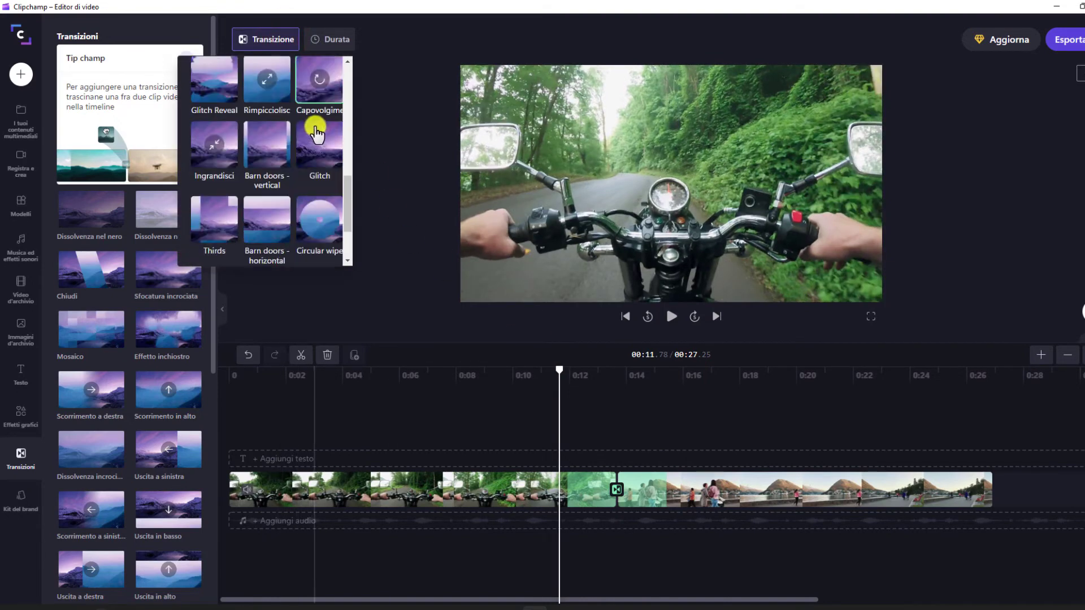
left_click(676, 316)
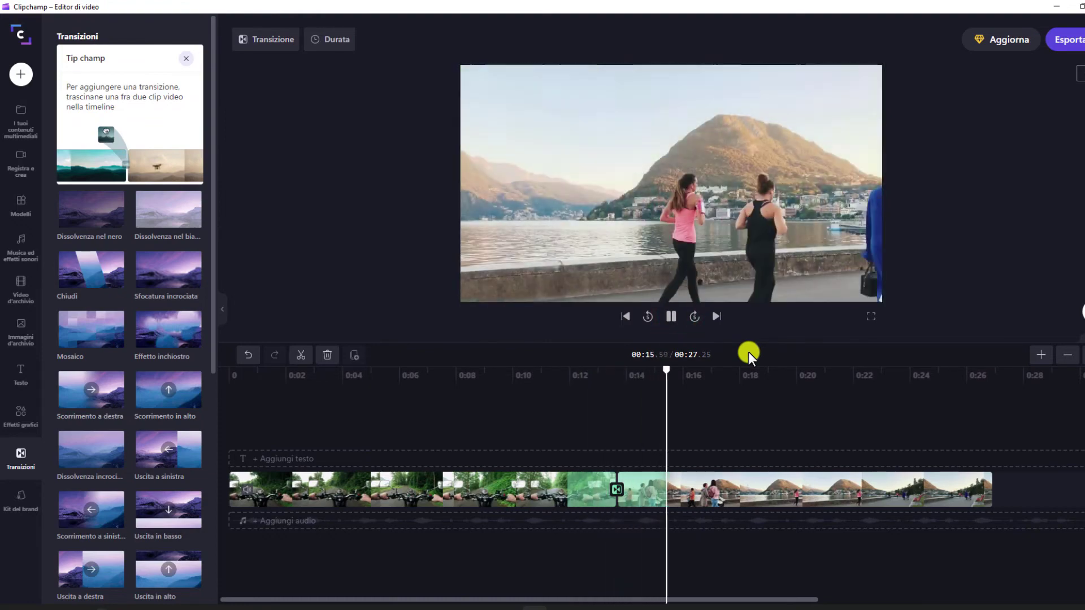
left_click(672, 316)
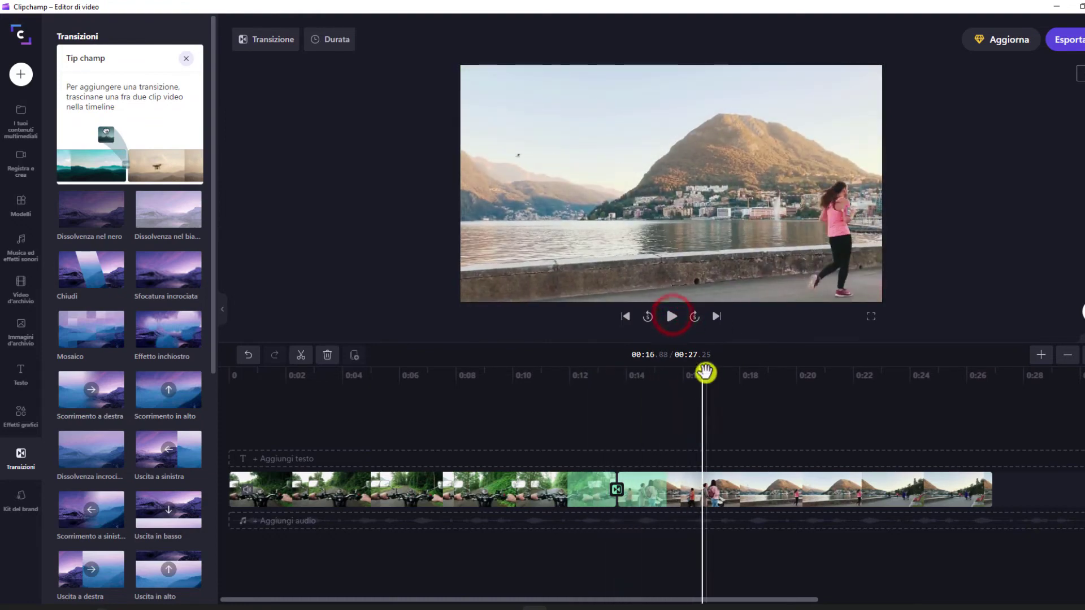
Change the transition type to Barn doors - vertical and play it from about 11.7 seconds
left_click_drag(705, 372, 556, 371)
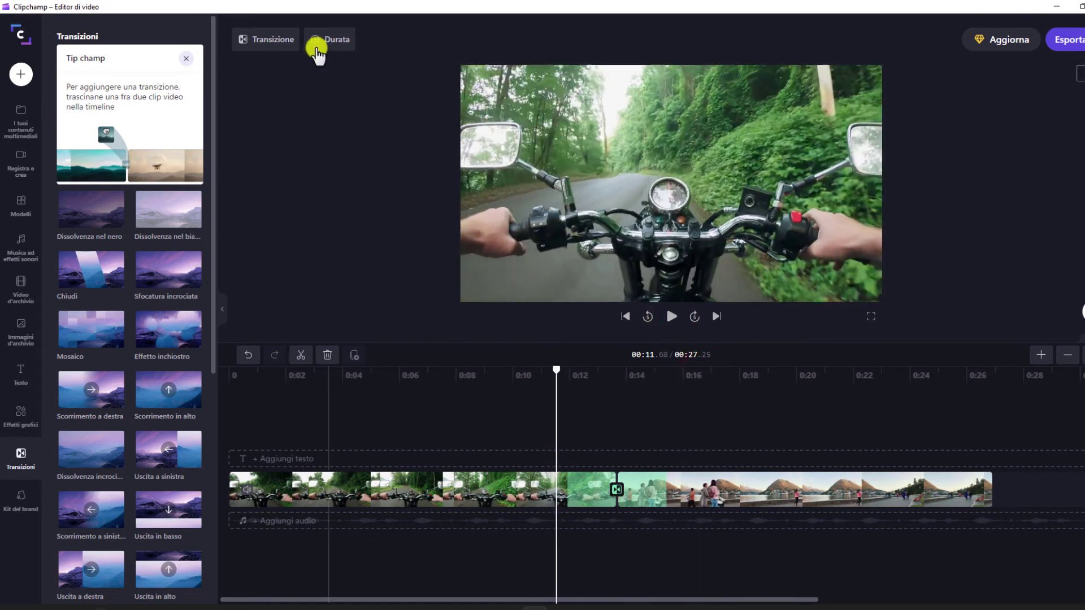
left_click(270, 39)
scroll(325, 150, "down", 10)
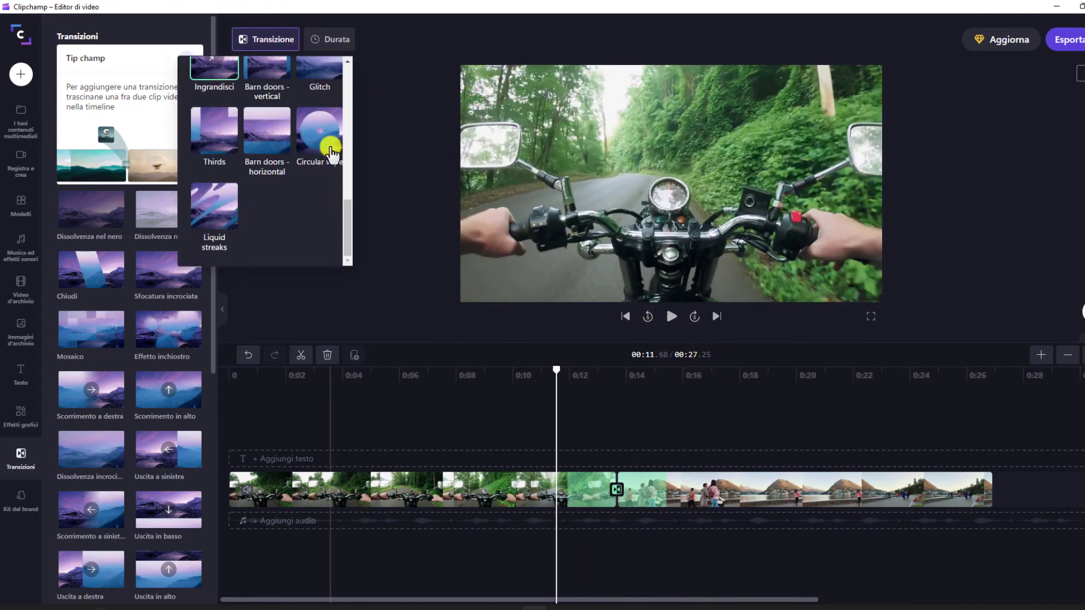
scroll(331, 151, "up", 1)
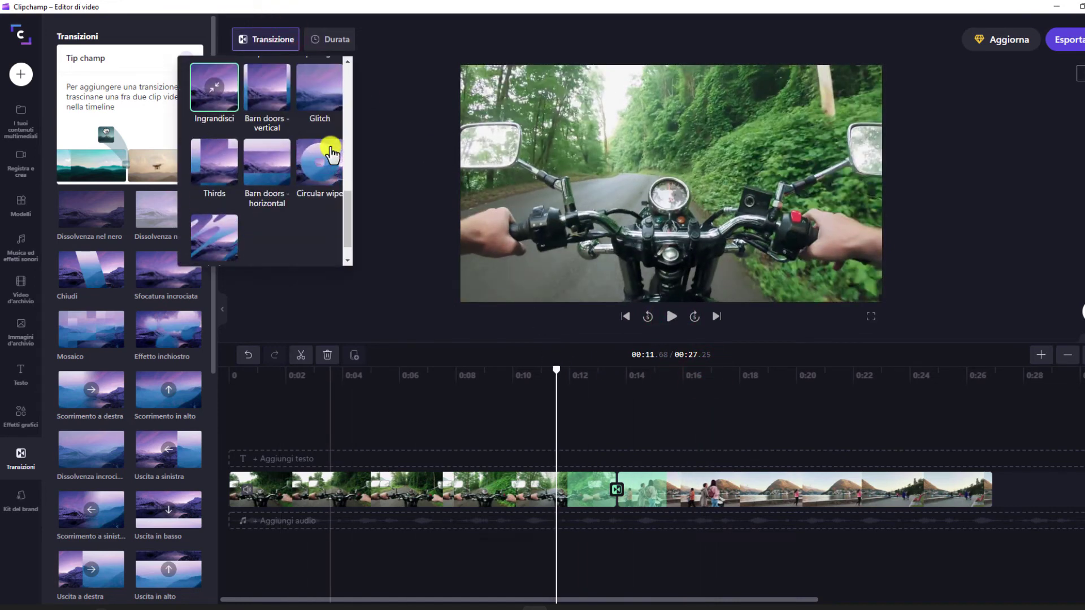
left_click(281, 98)
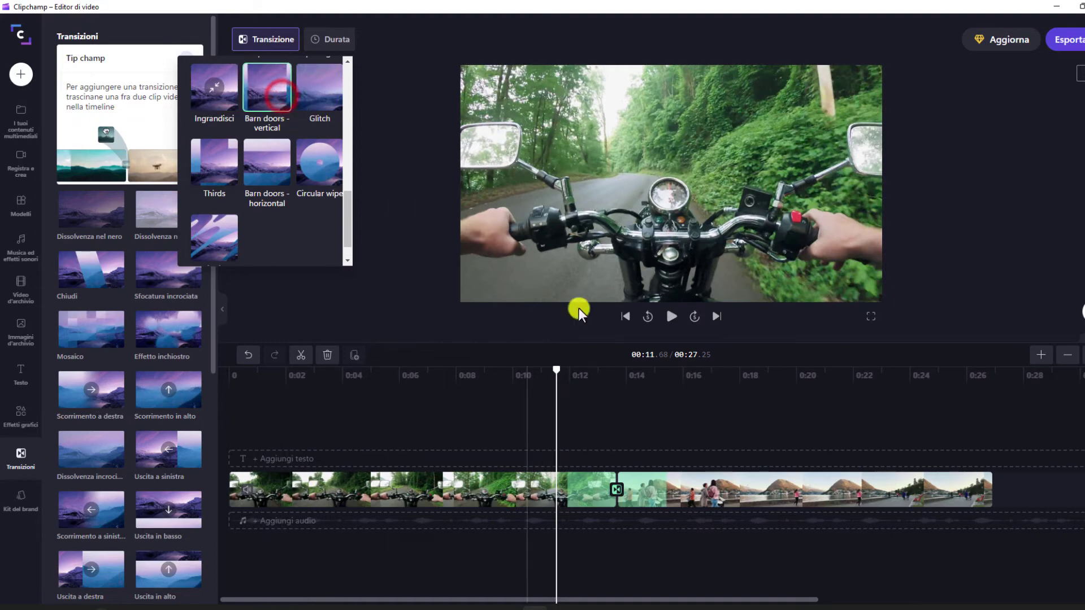
left_click(673, 317)
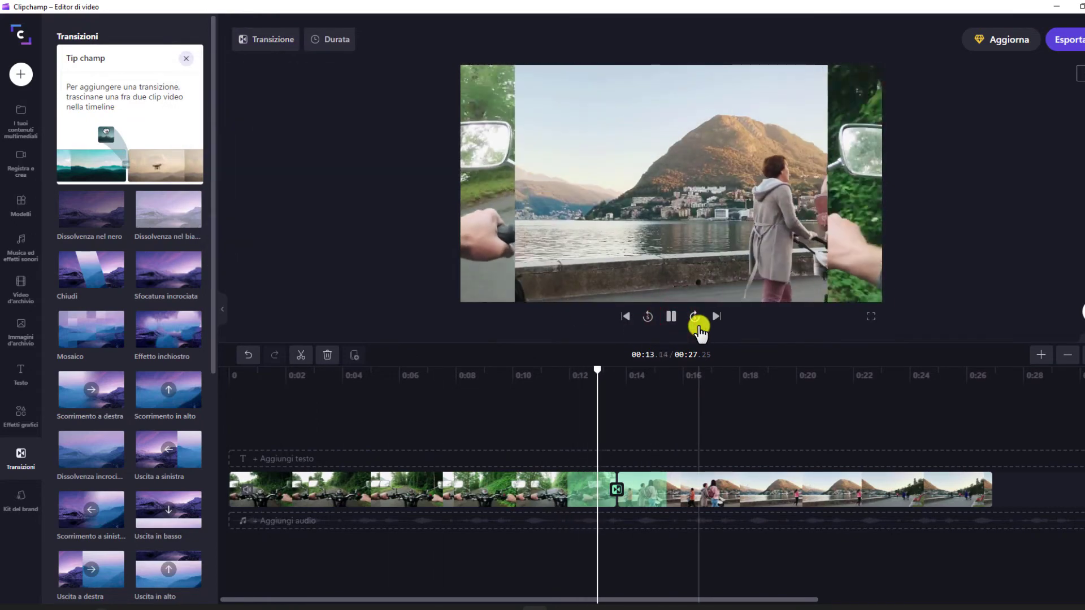
left_click(672, 316)
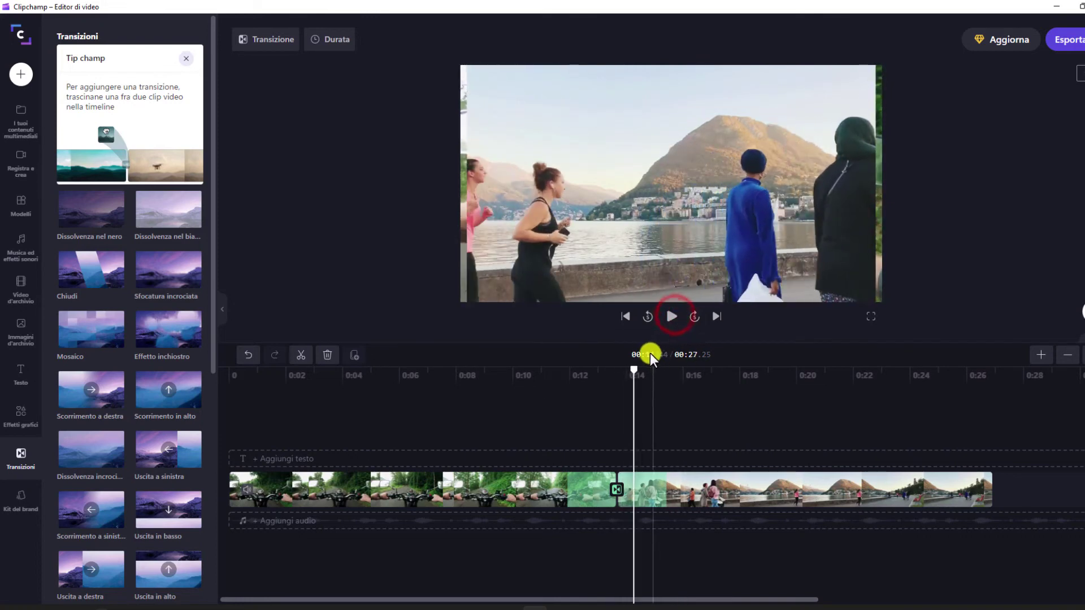
Change the transition type to Glitch and play it from about 12 seconds
left_click_drag(633, 373, 566, 374)
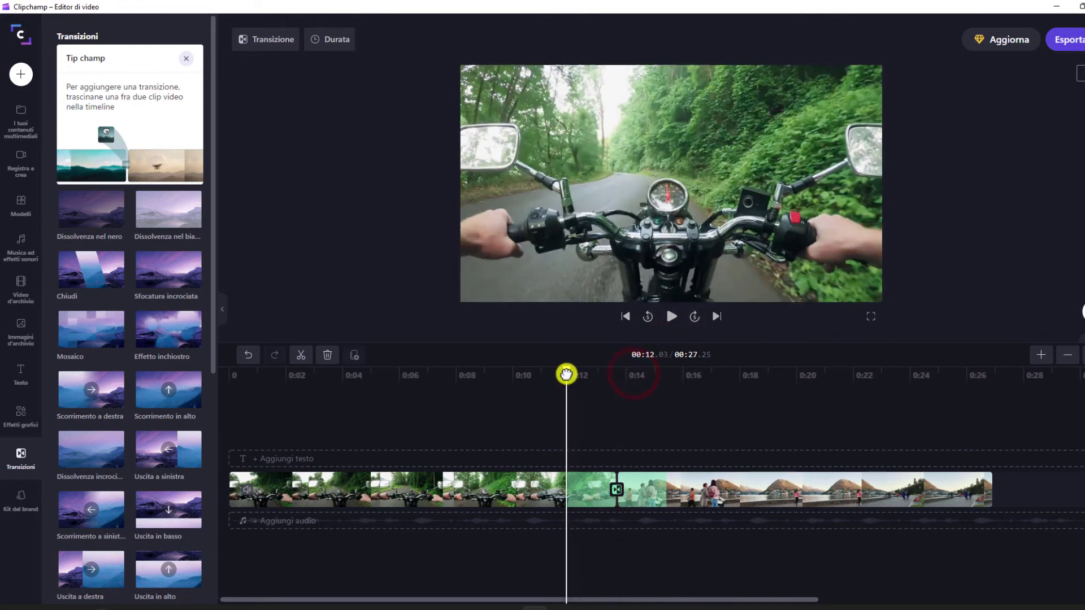
left_click(257, 41)
scroll(290, 158, "down", 10)
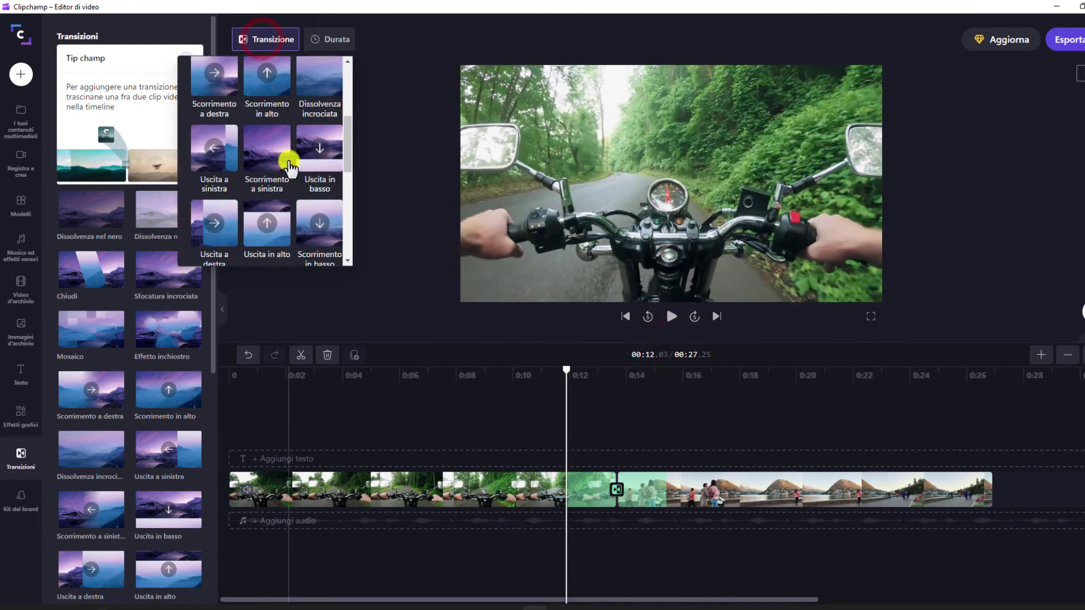
scroll(291, 160, "down", 1)
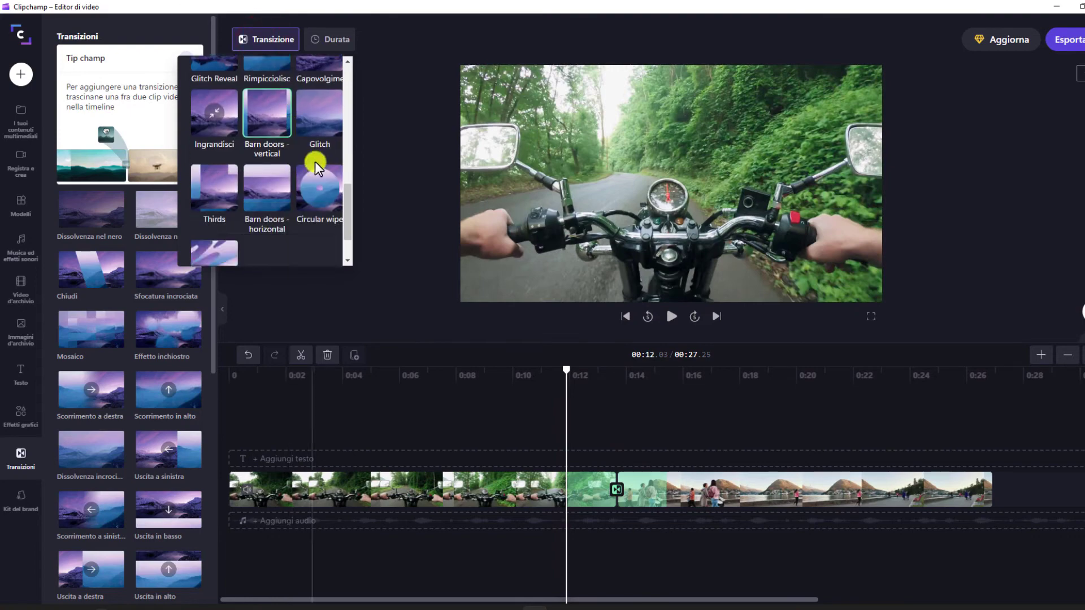
left_click(325, 133)
left_click(671, 318)
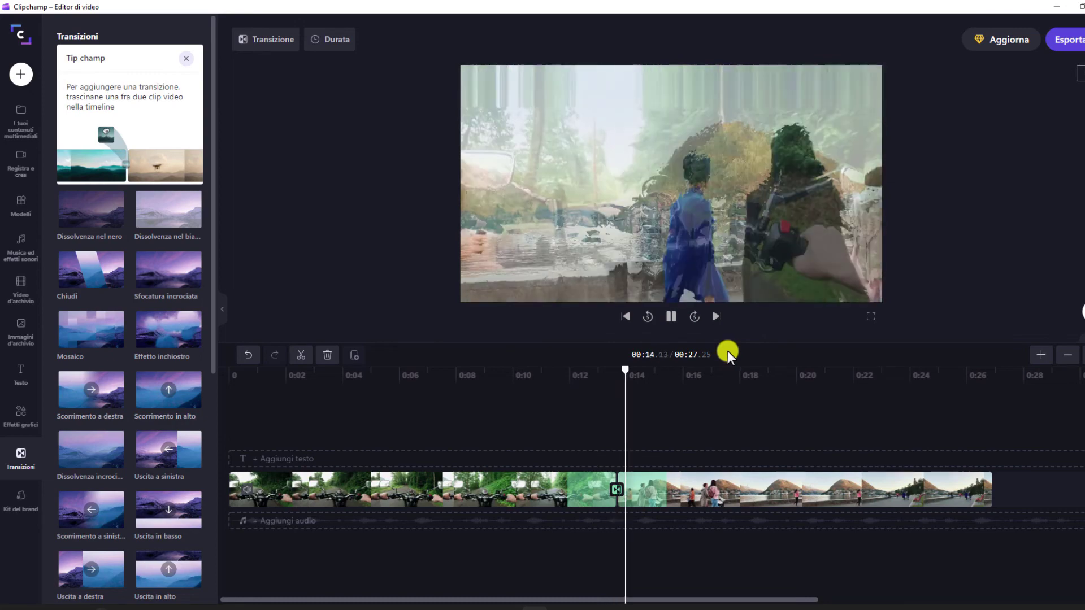
Change the transition type to Thirds and play it from about 11.8 seconds
left_click(672, 319)
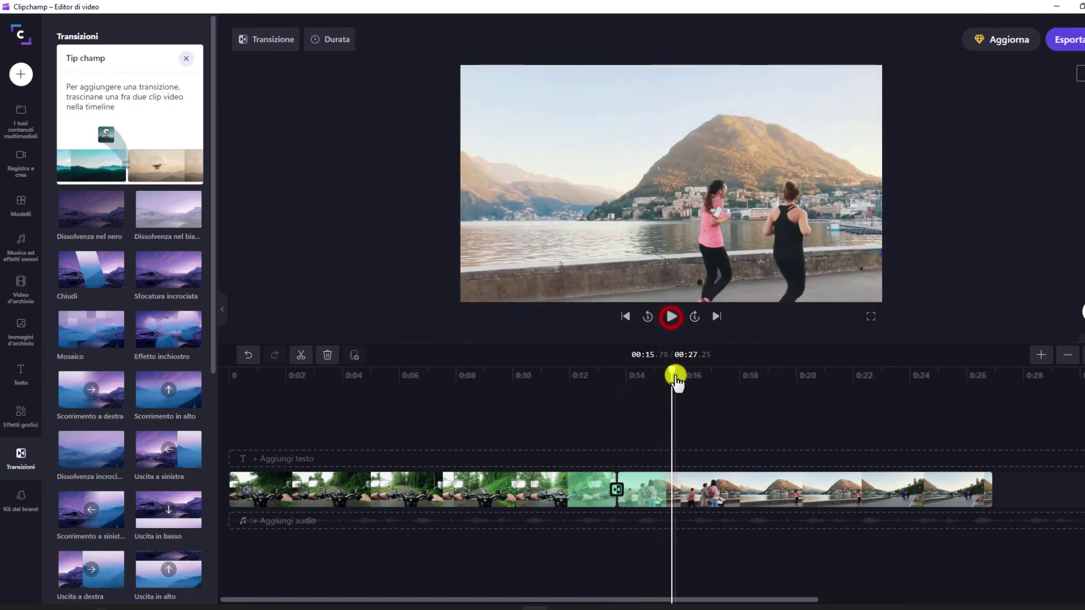
left_click_drag(563, 372, 559, 369)
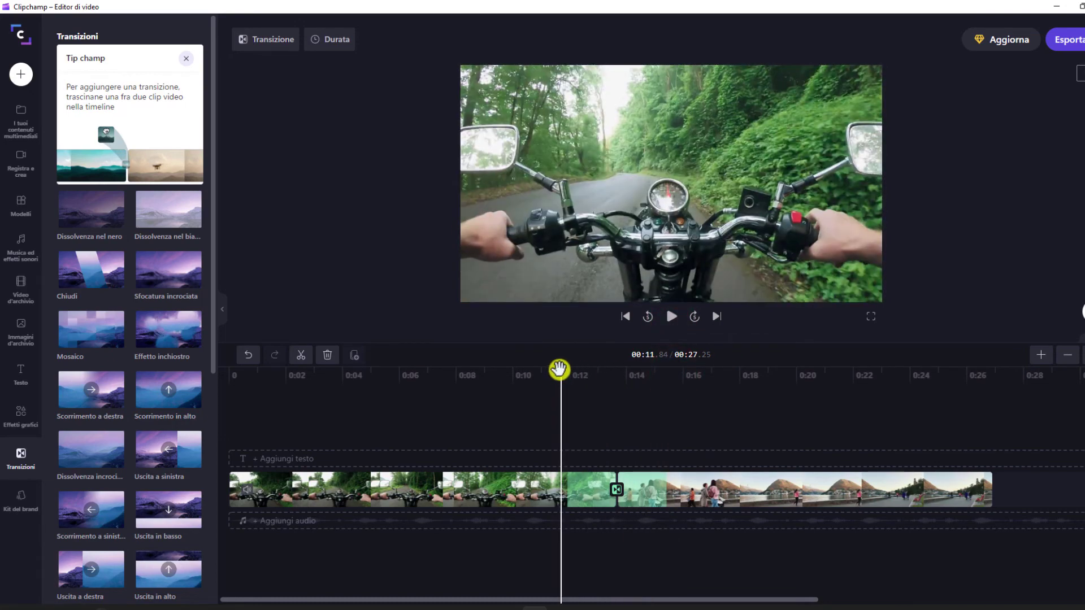
left_click(274, 46)
scroll(294, 159, "down", 10)
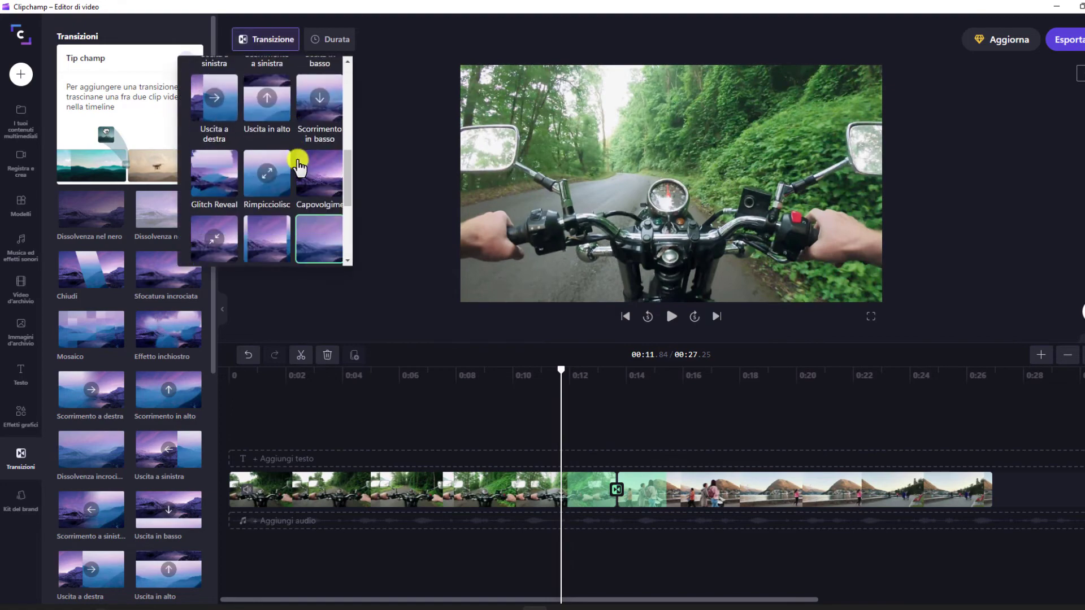
scroll(242, 143, "up", 1)
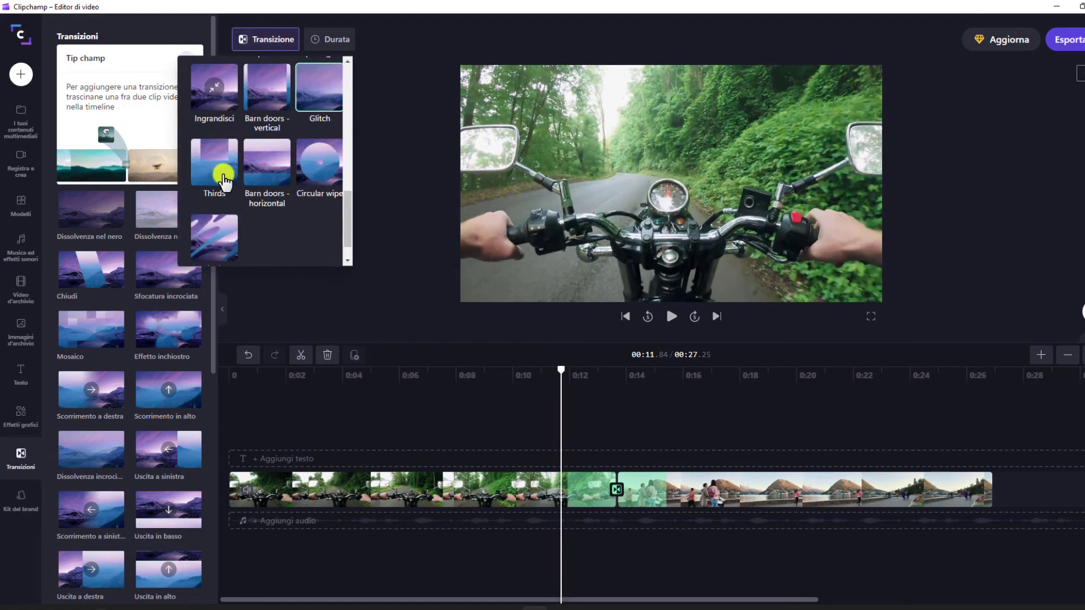
left_click(670, 319)
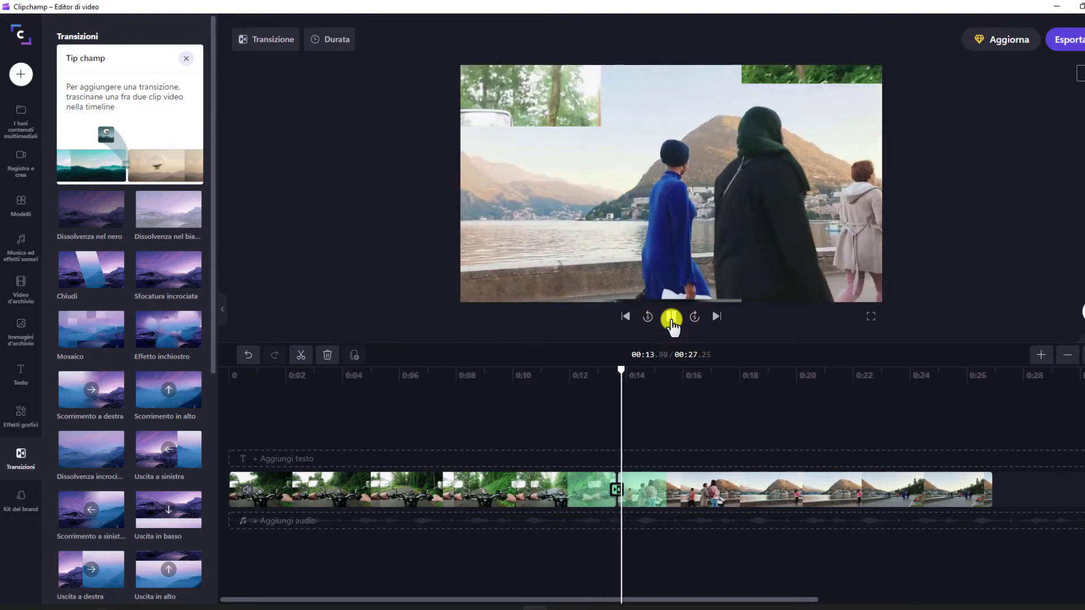
left_click(673, 317)
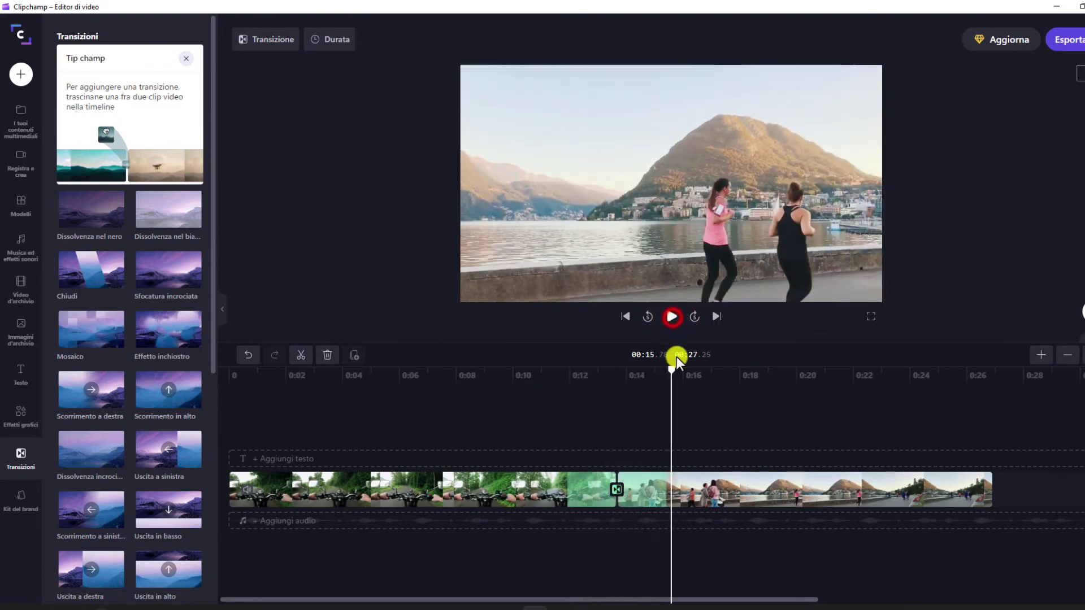
Change the transition type to Barn doors - horizontal and play it from about 11.8 seconds
left_click_drag(627, 373, 557, 364)
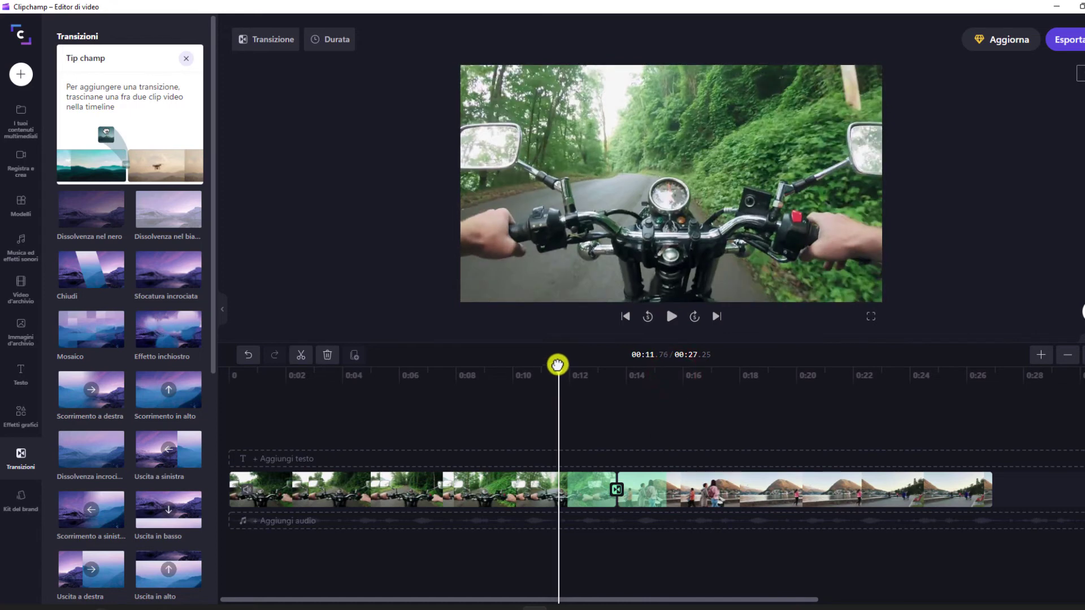
left_click(280, 41)
scroll(303, 141, "down", 5)
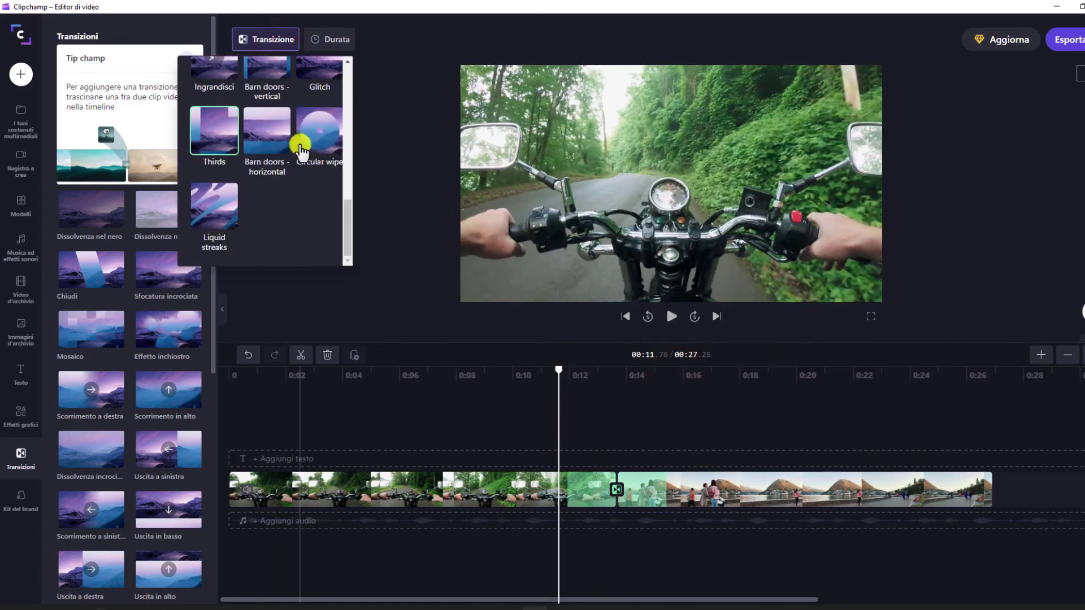
left_click(266, 136)
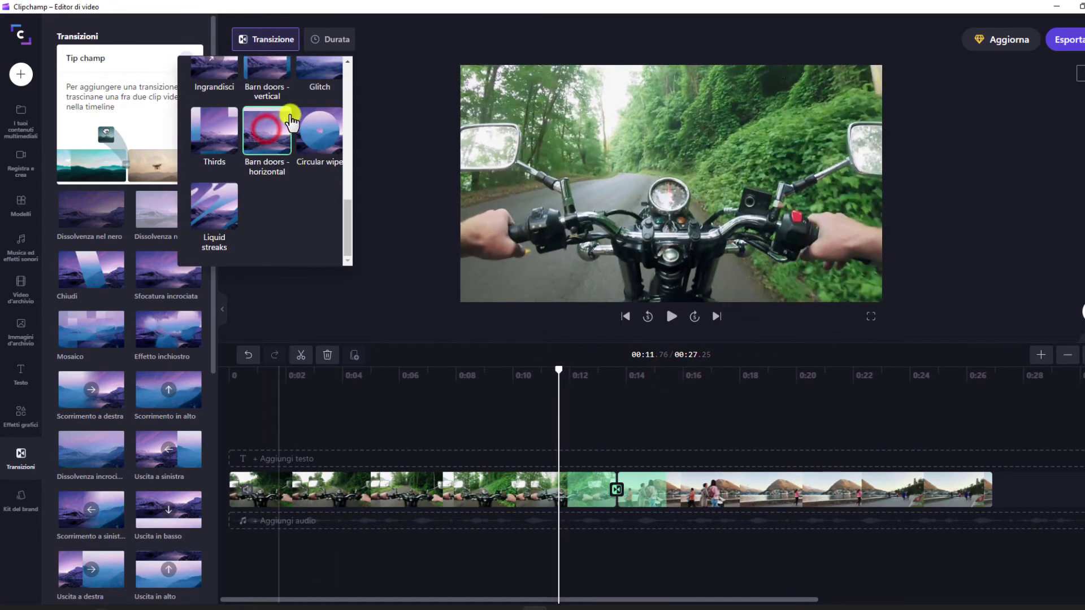
left_click(672, 317)
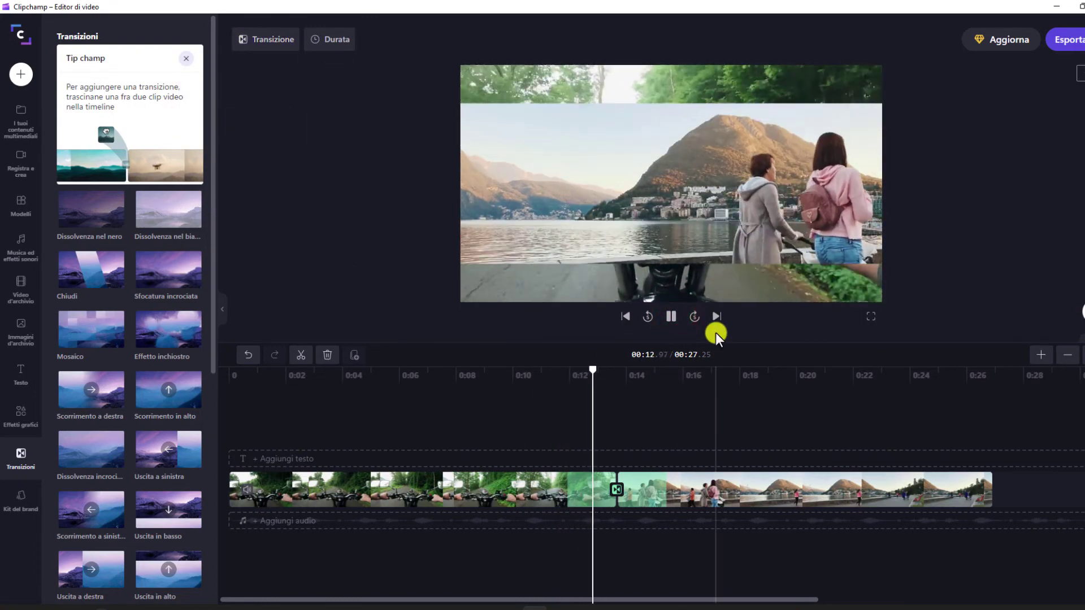
left_click(671, 316)
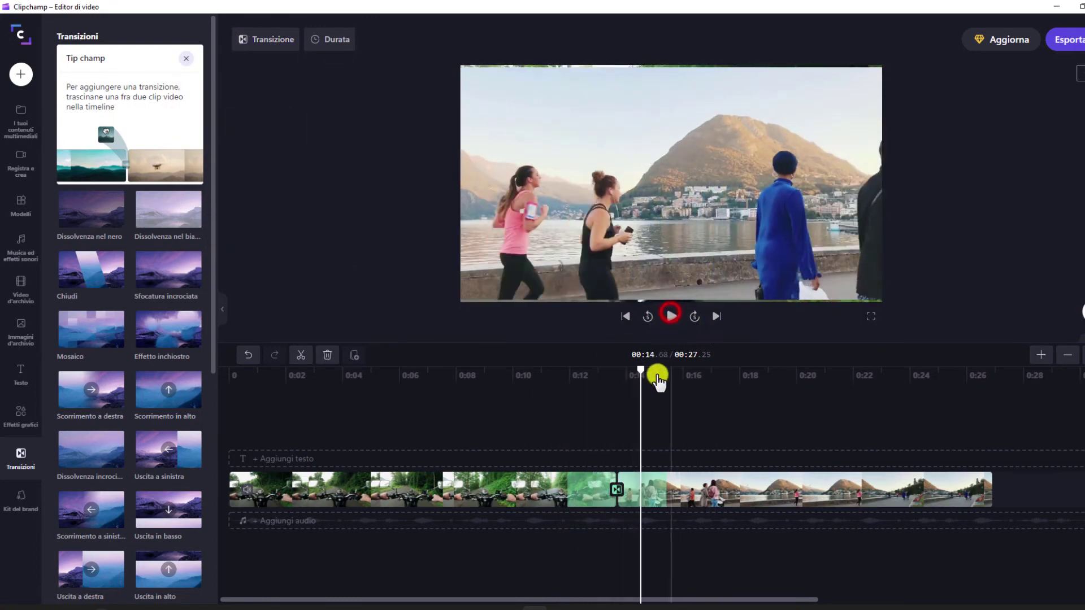
Change the transition type to Circular wipe and play it from about 11.9 seconds
left_click(624, 371)
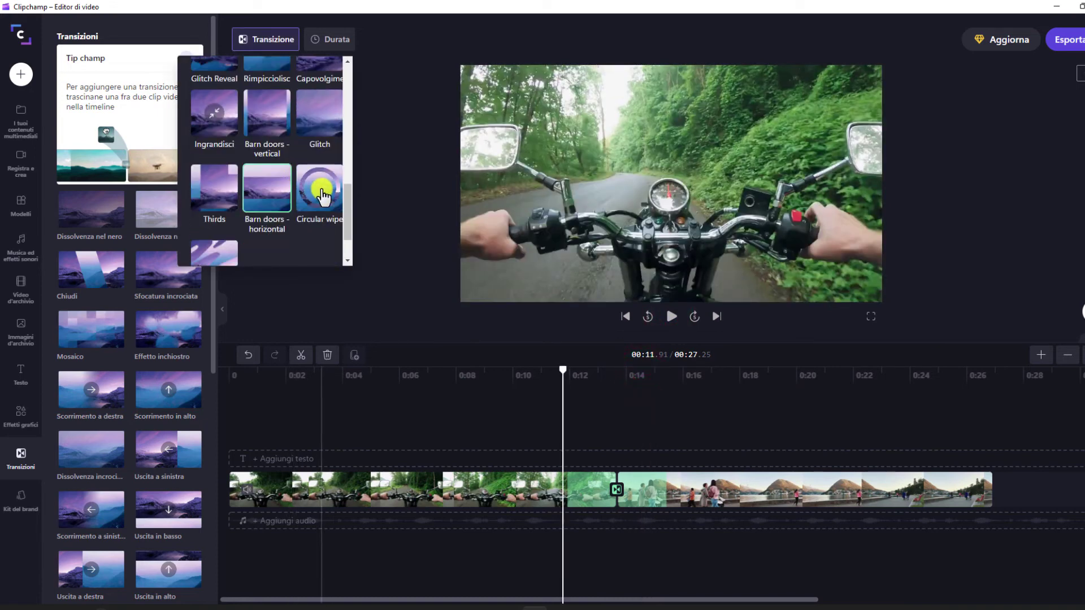
left_click(321, 193)
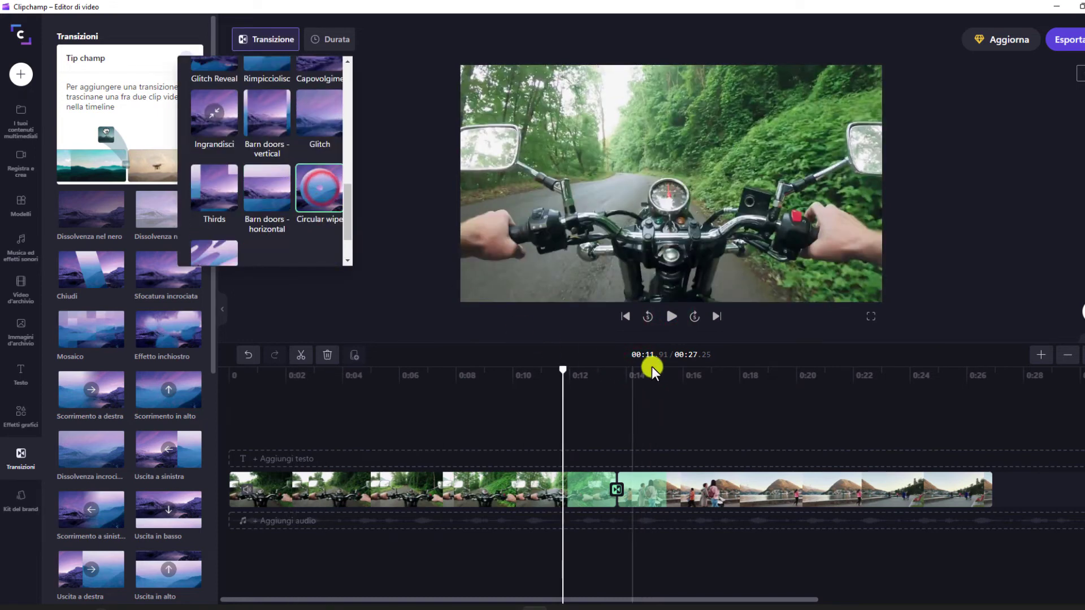
left_click(675, 318)
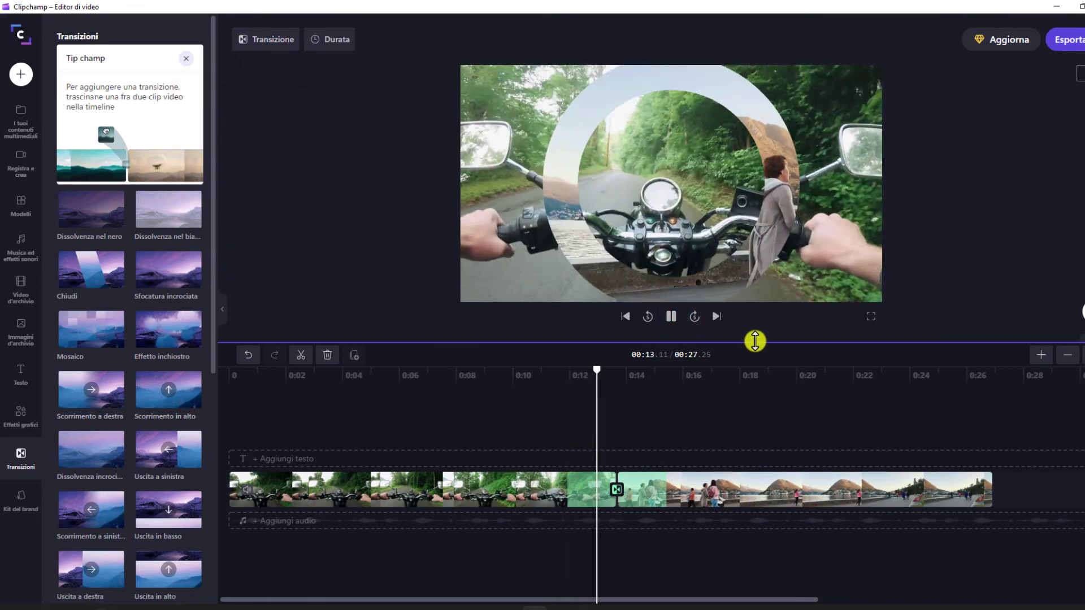
left_click(672, 317)
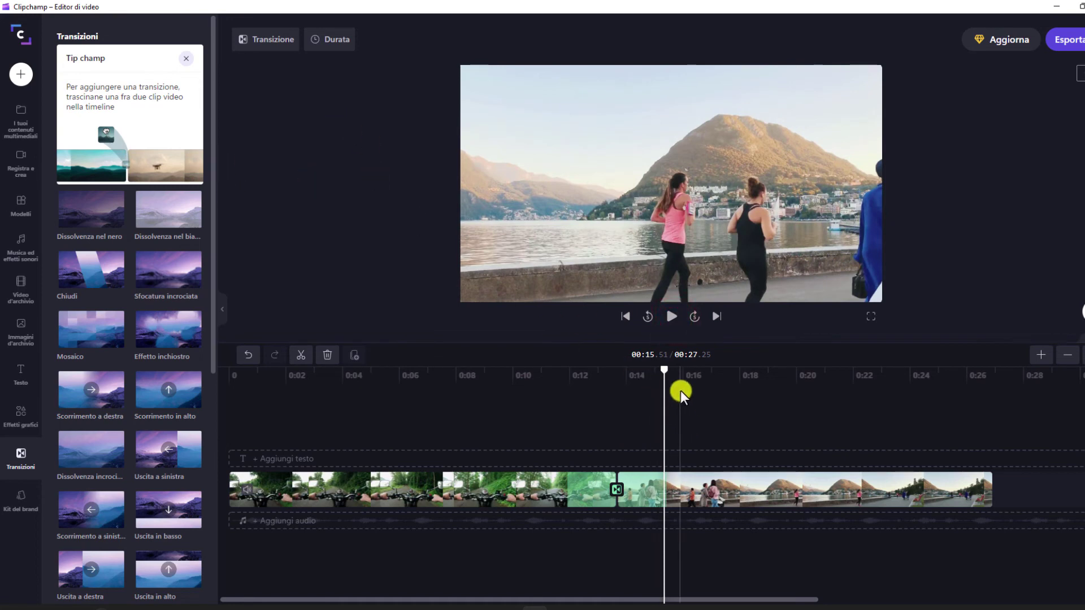
Change the transition type to Liquid streaks and play it from about 11.7 seconds
left_click(265, 39)
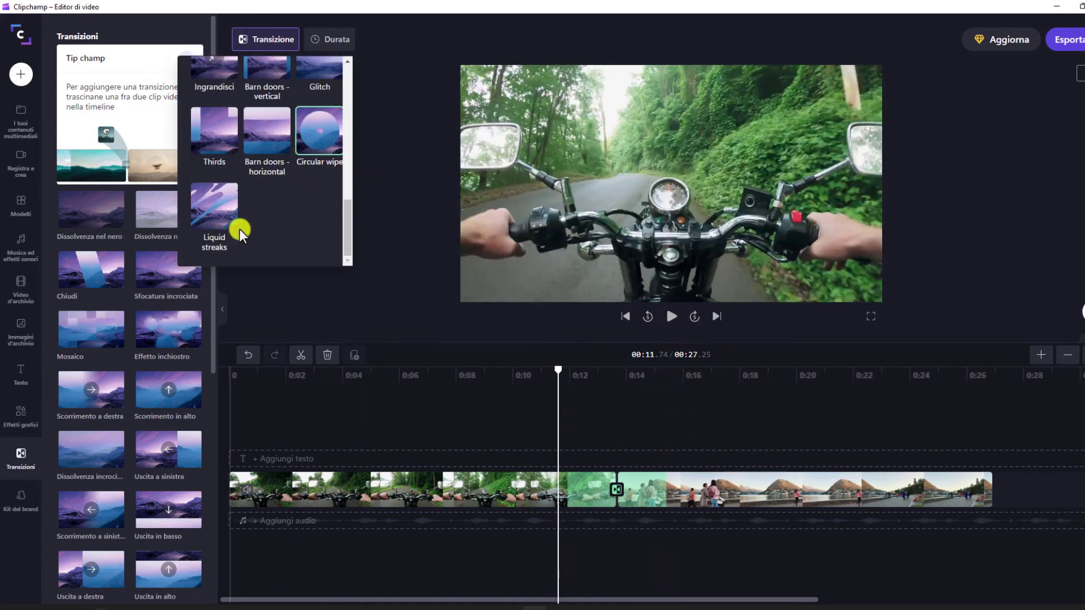
left_click(222, 222)
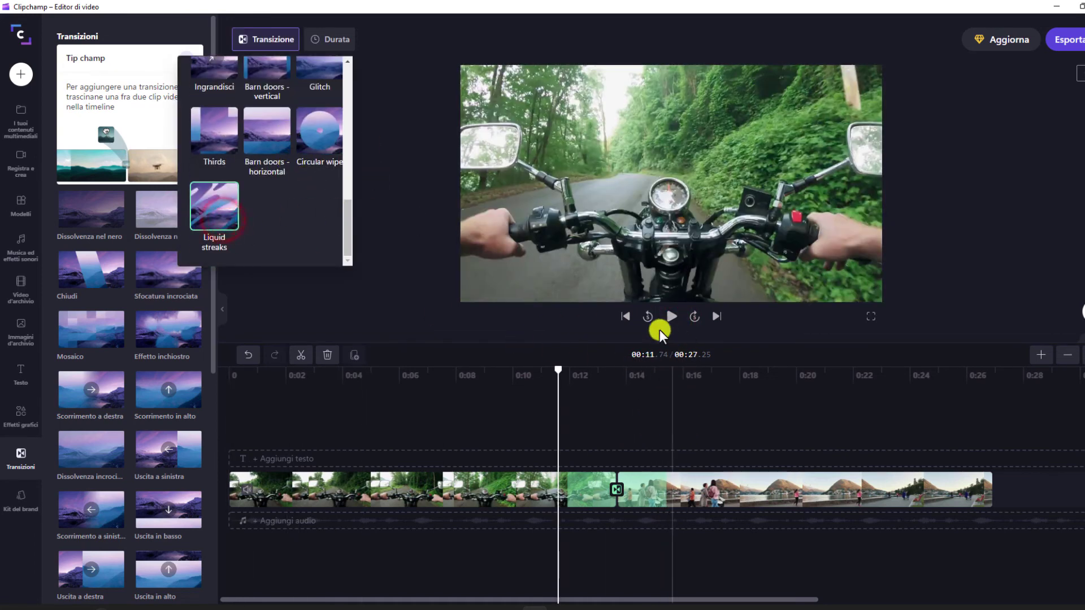
left_click(671, 317)
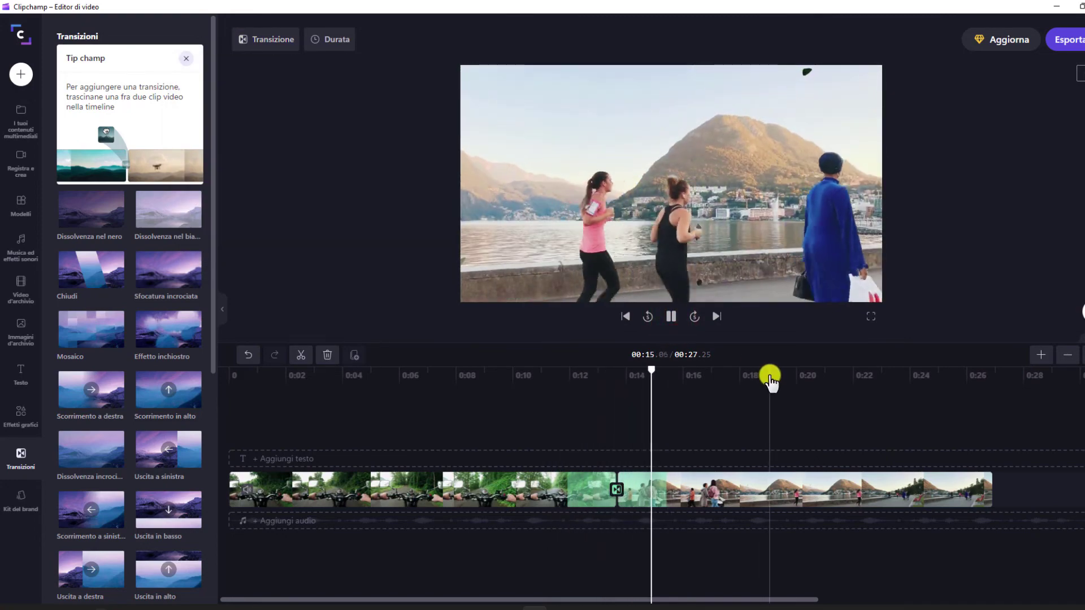
left_click(672, 317)
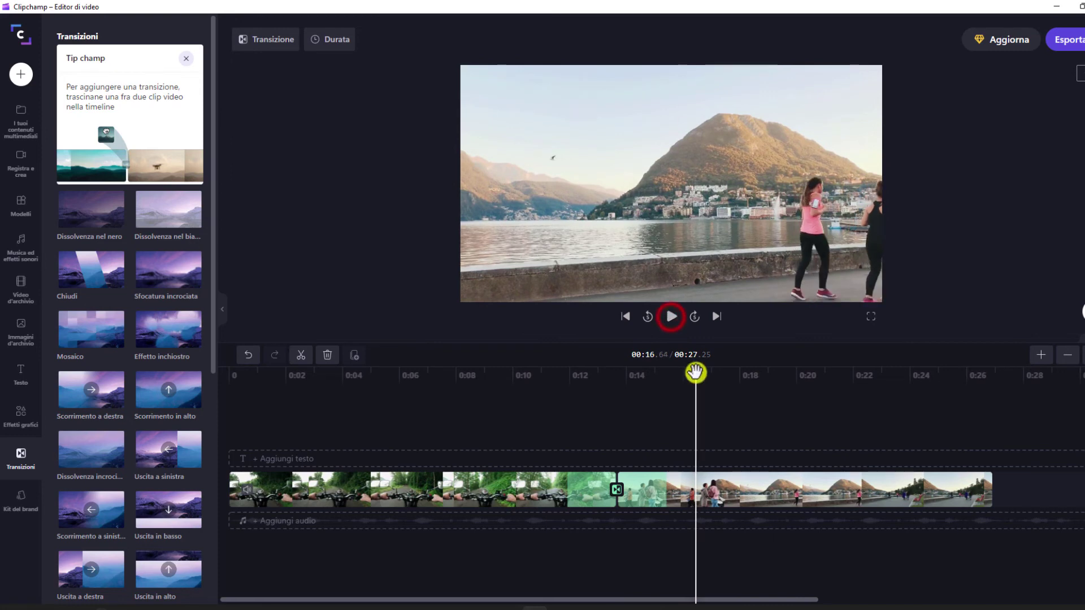
Scrub back through the motorcycle clip and place the playhead at about 11.7 seconds, just before the transition
left_click_drag(670, 376, 539, 345)
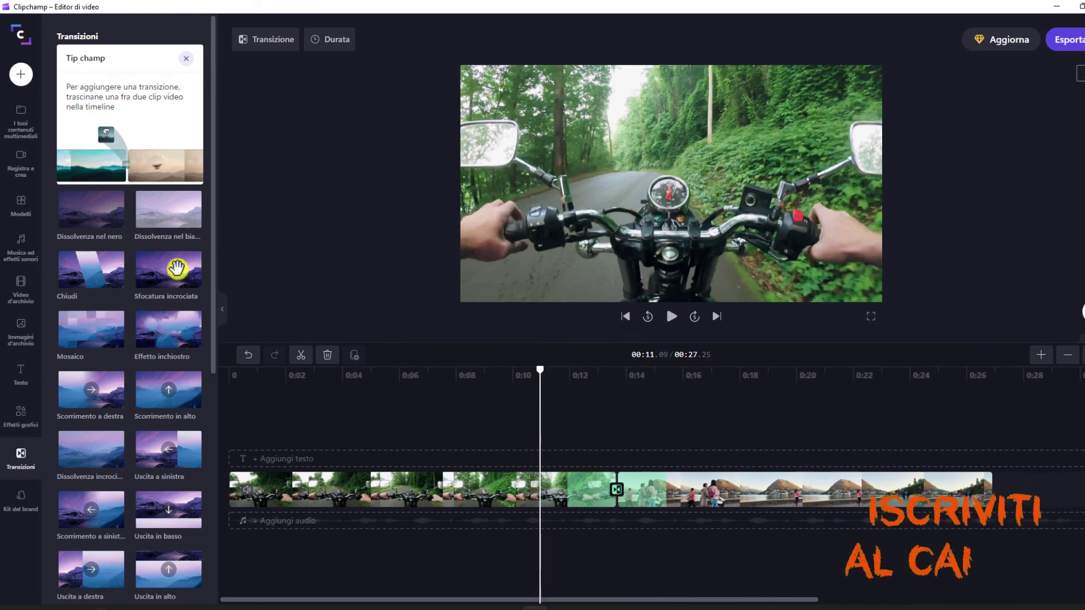
left_click_drag(159, 273, 362, 496)
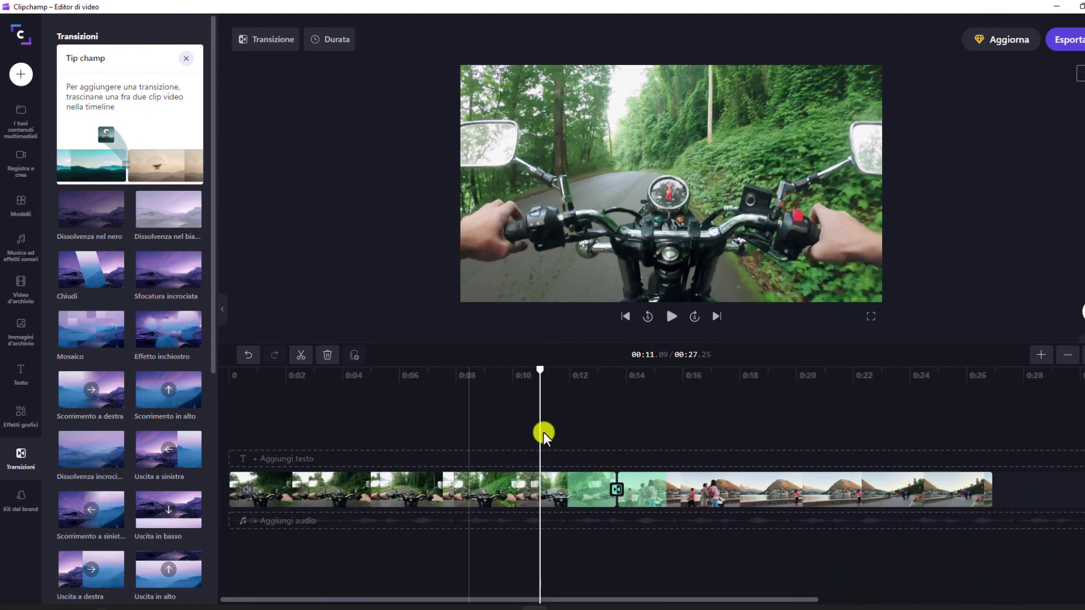
left_click_drag(538, 368, 463, 365)
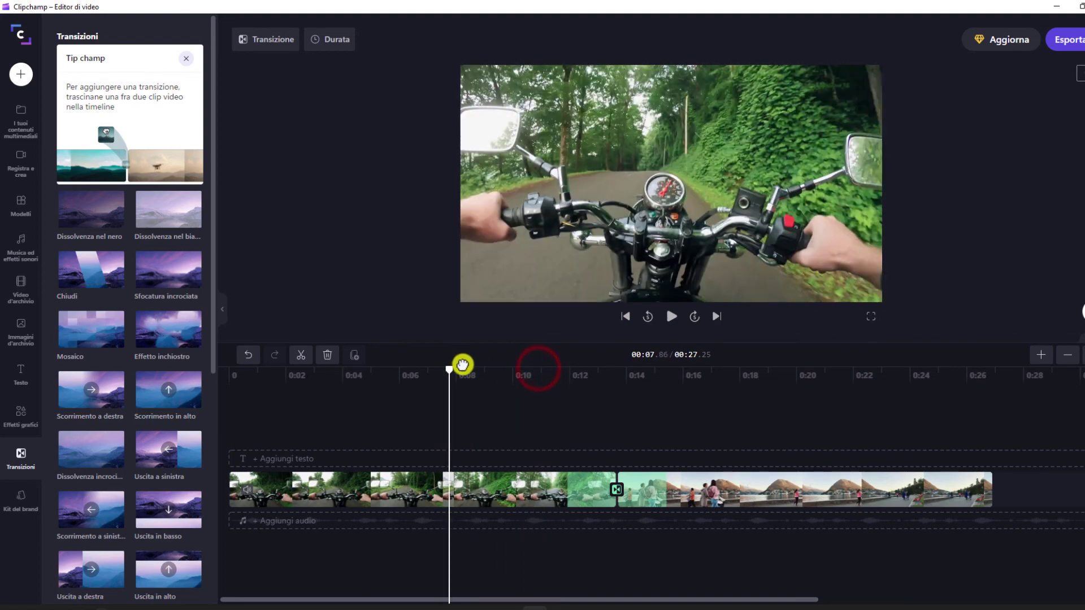
left_click_drag(609, 416, 558, 412)
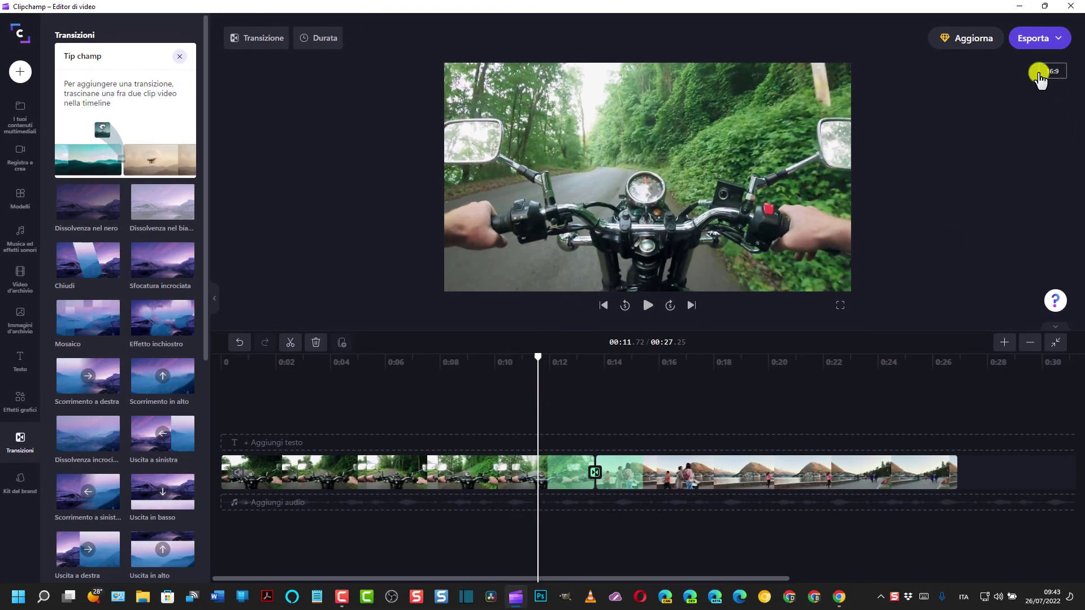
Deselect the transition and export the video as an MP4 in 1080p quality
left_click(1061, 45)
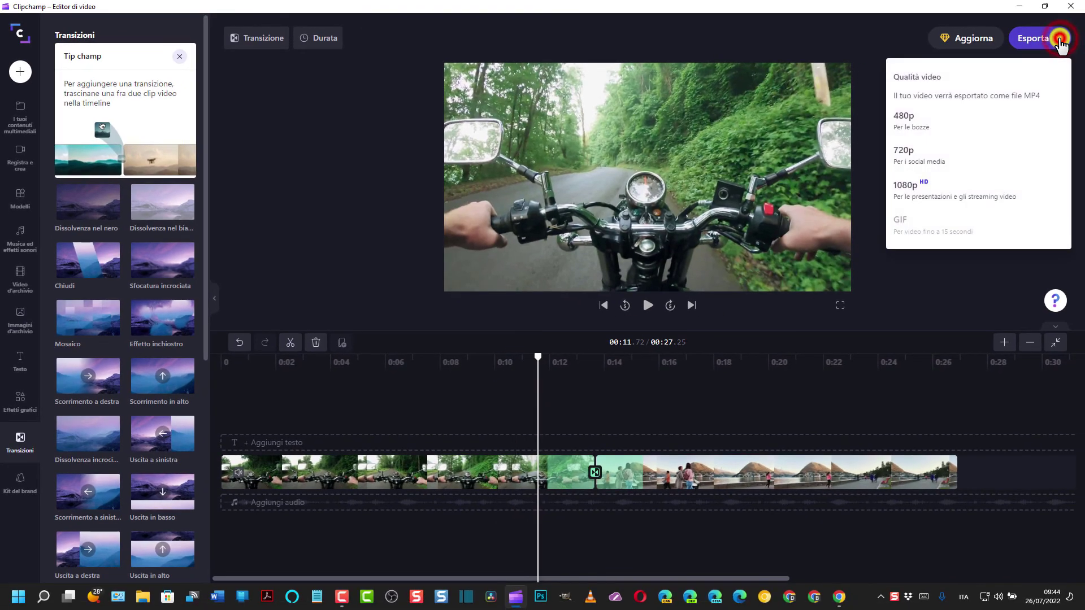
left_click(1058, 37)
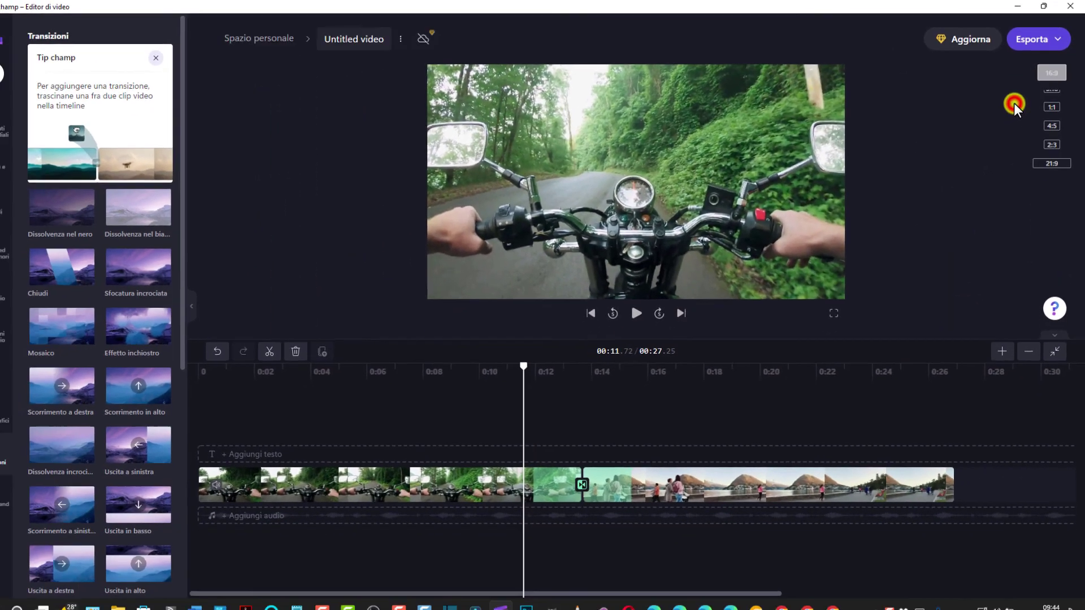
left_click(1014, 105)
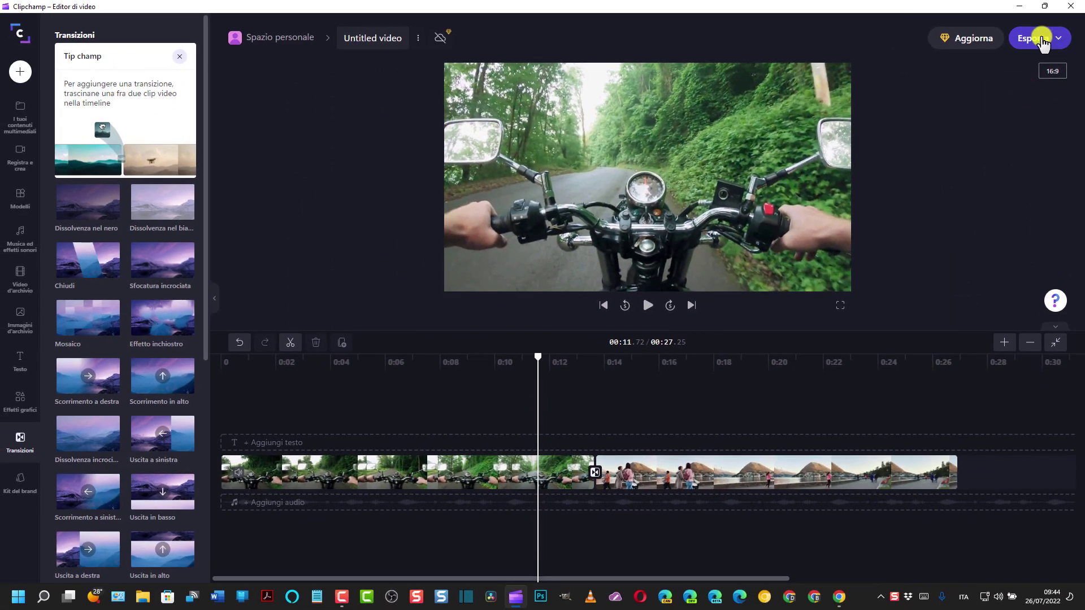
left_click(1055, 41)
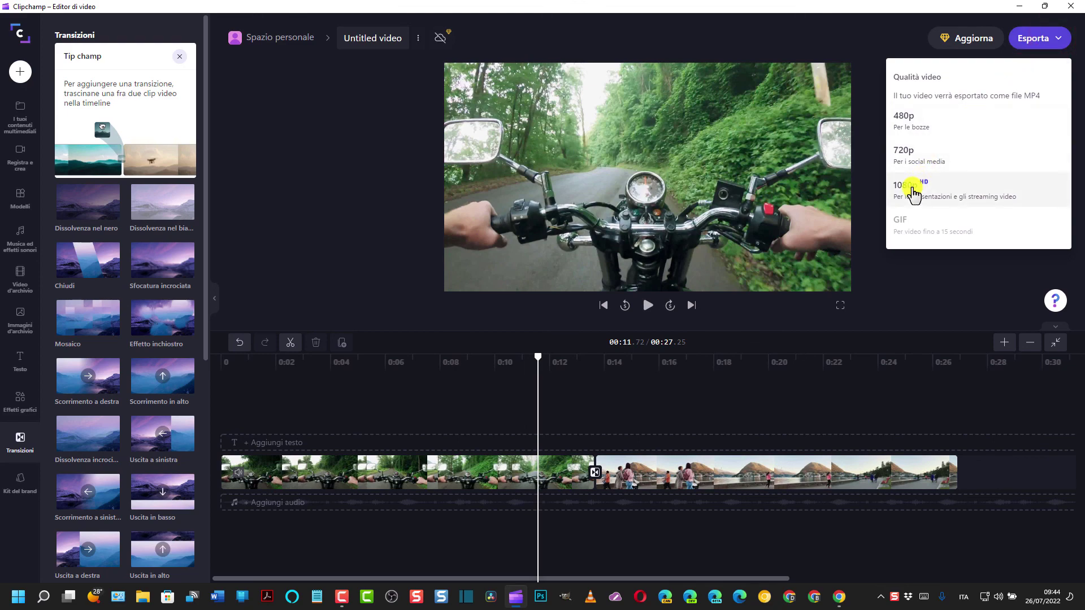
left_click(910, 186)
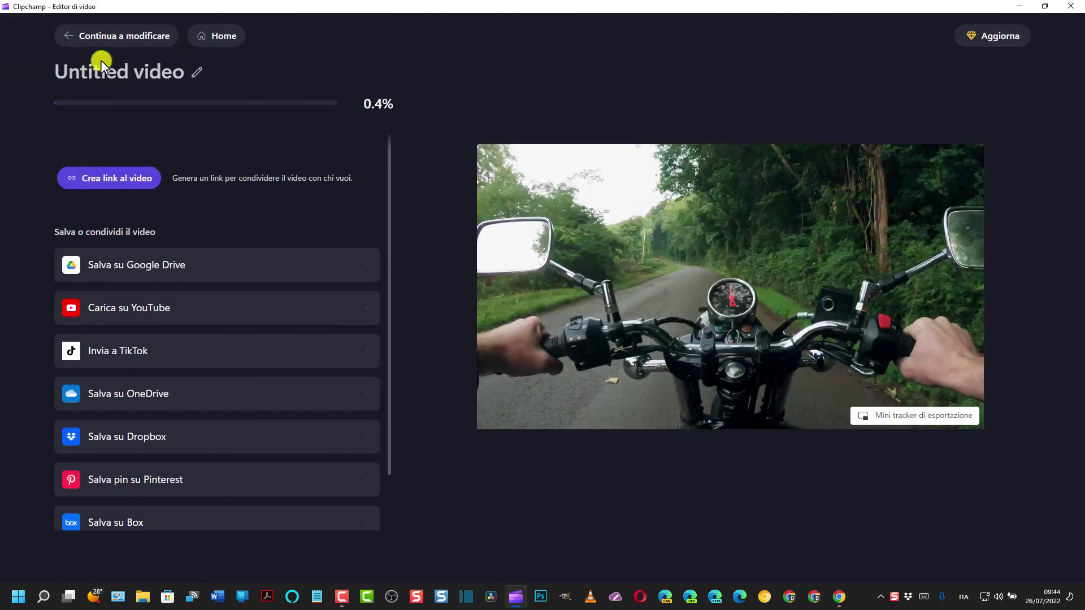